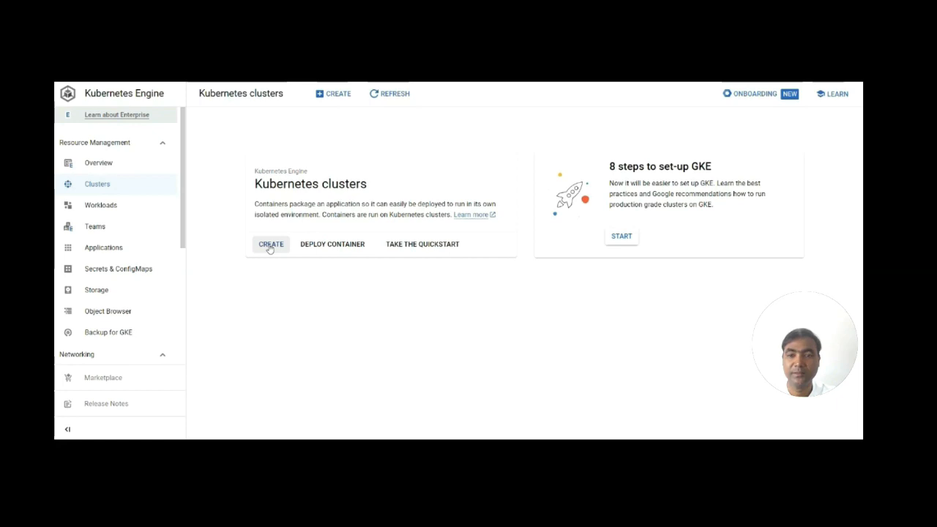
Start creating a Kubernetes cluster, dismiss the introductory tour, and switch from Autopilot to a Standard cluster.
left_click(270, 247)
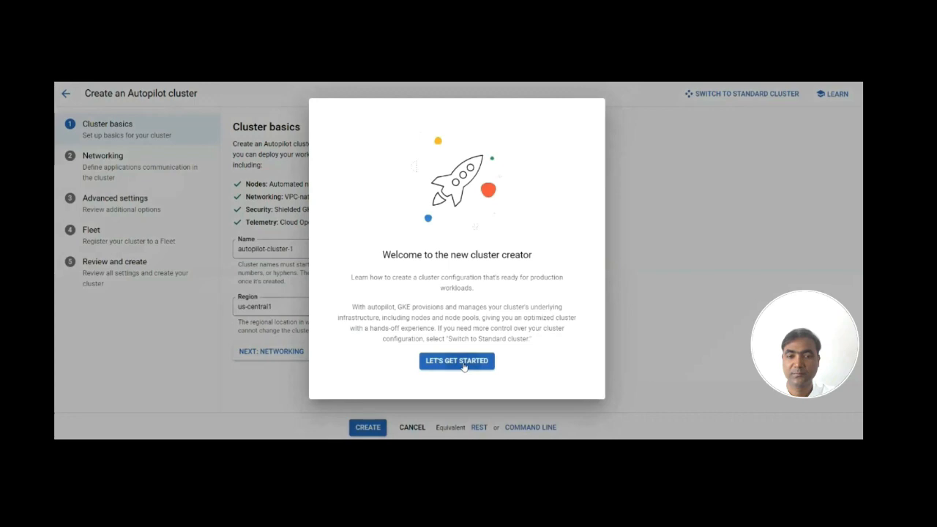
left_click(458, 360)
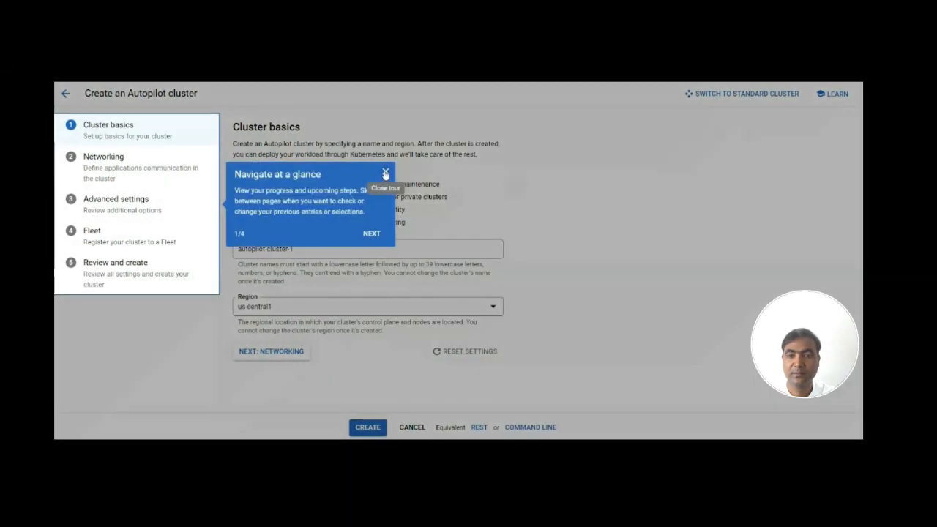
left_click(385, 173)
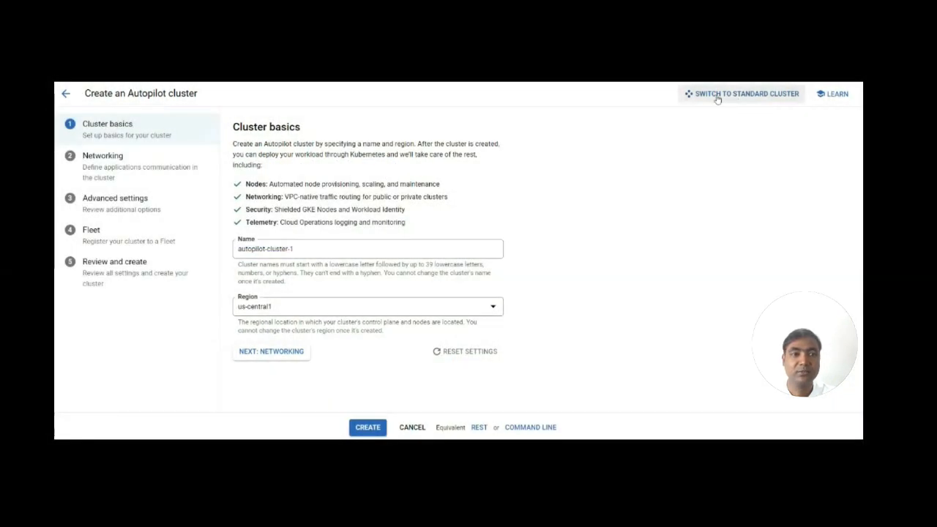
left_click(742, 96)
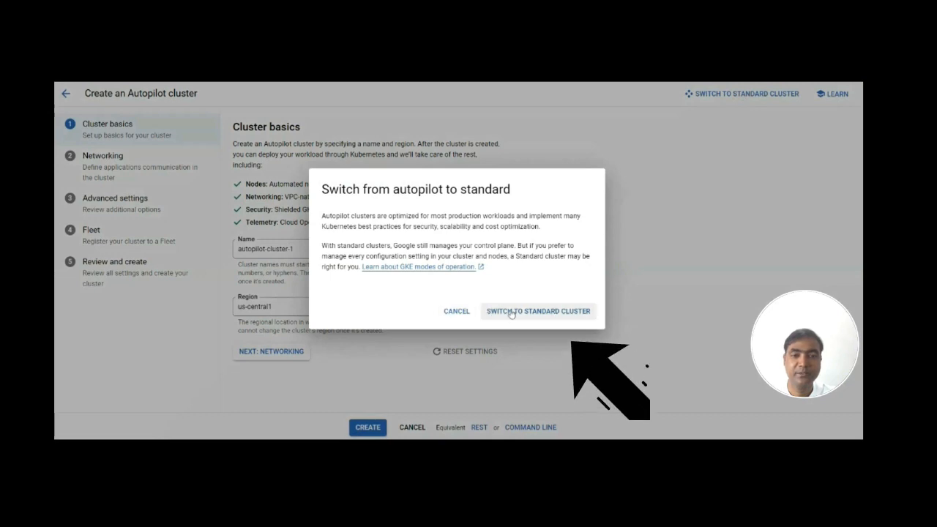
left_click(543, 314)
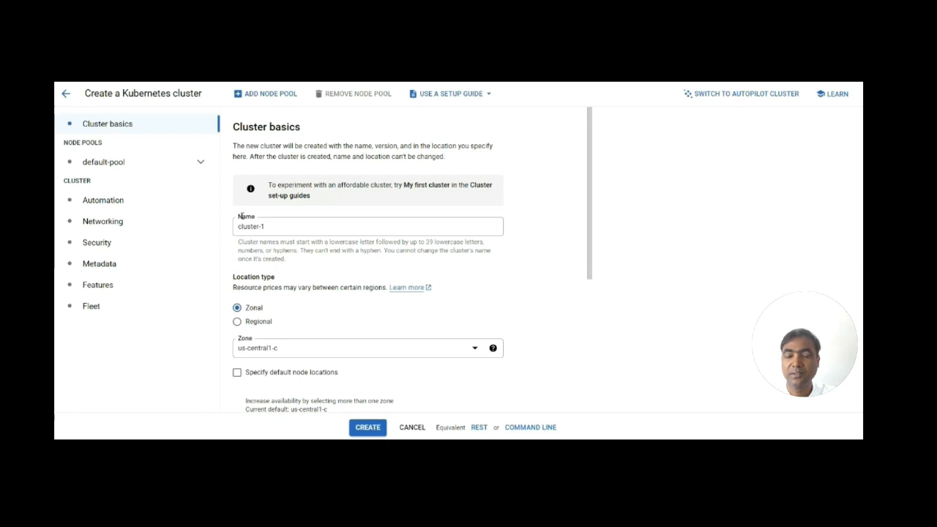
Expand the default-pool settings, close the new-default notice, and name the cluster my-zonal-standard-gke-cluster.
left_click(200, 162)
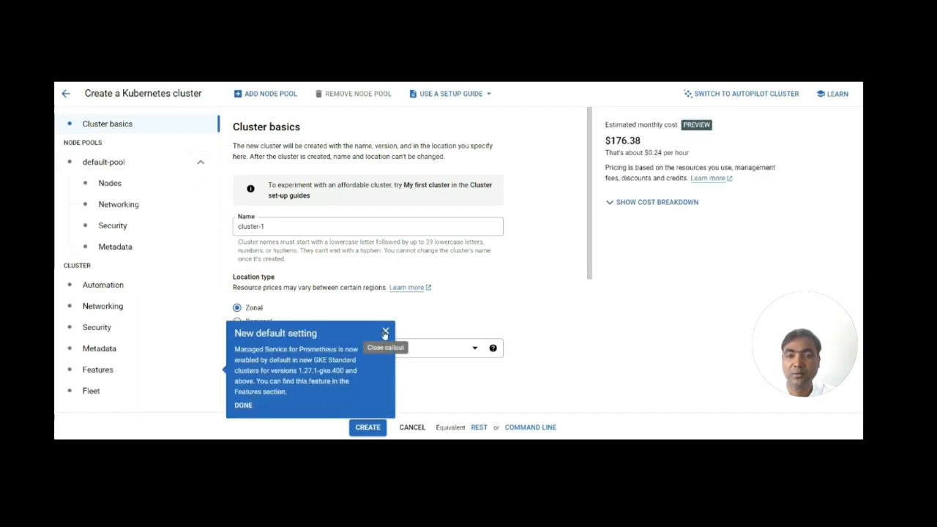
left_click(385, 332)
left_click_drag(287, 226, 230, 227)
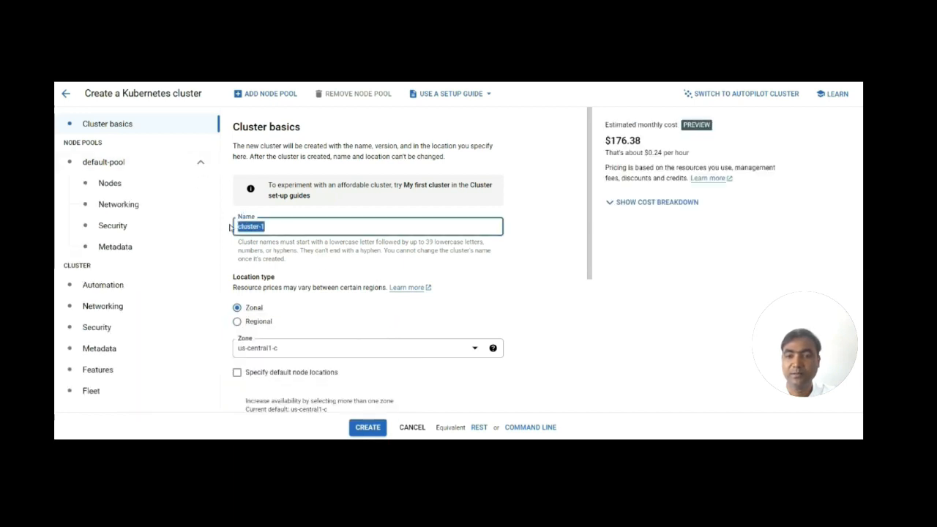
type("my-z")
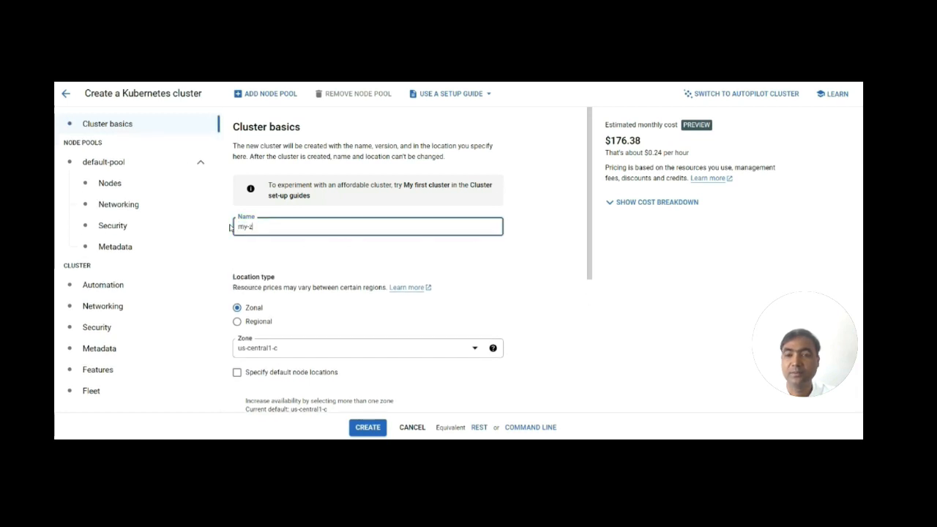
type("onal-s")
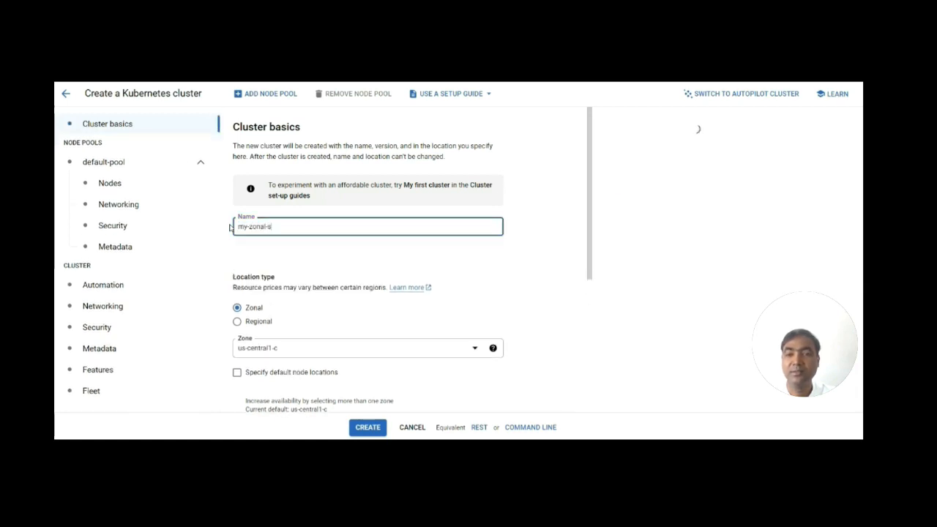
type("tandar")
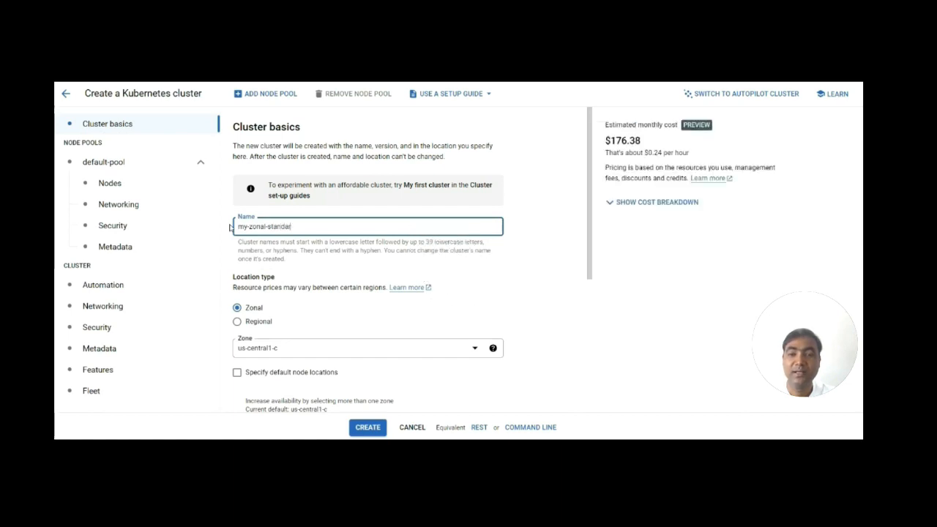
type("d-gke-cluster")
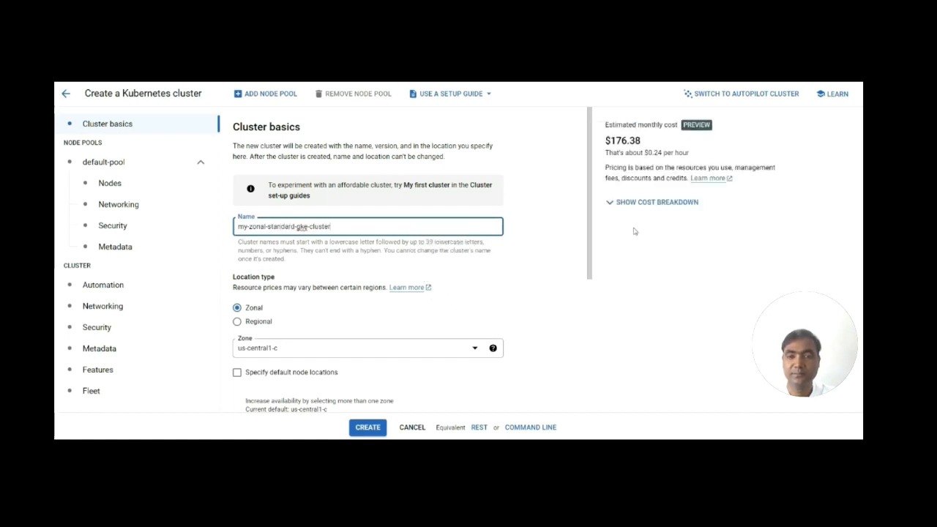
left_click(342, 326)
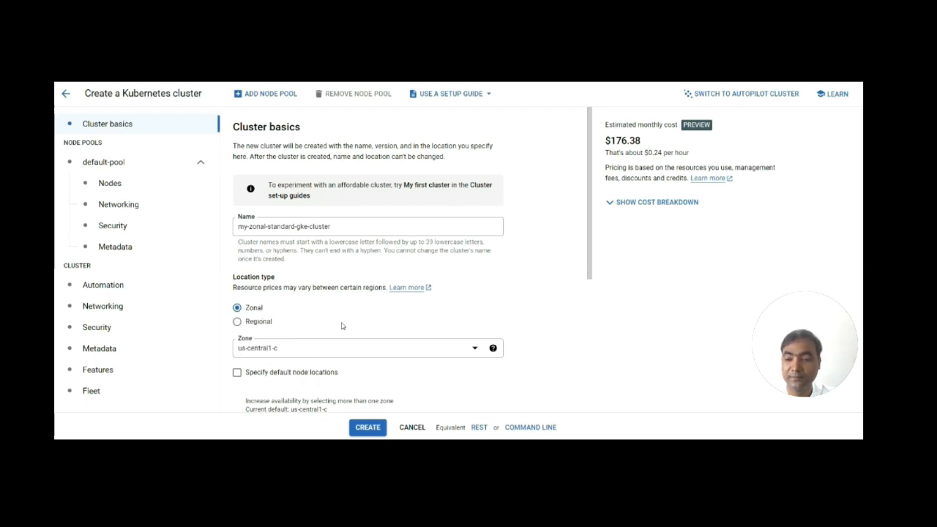
Set the zonal cluster's zone to us-central1-b.
scroll(358, 319, "down", 1)
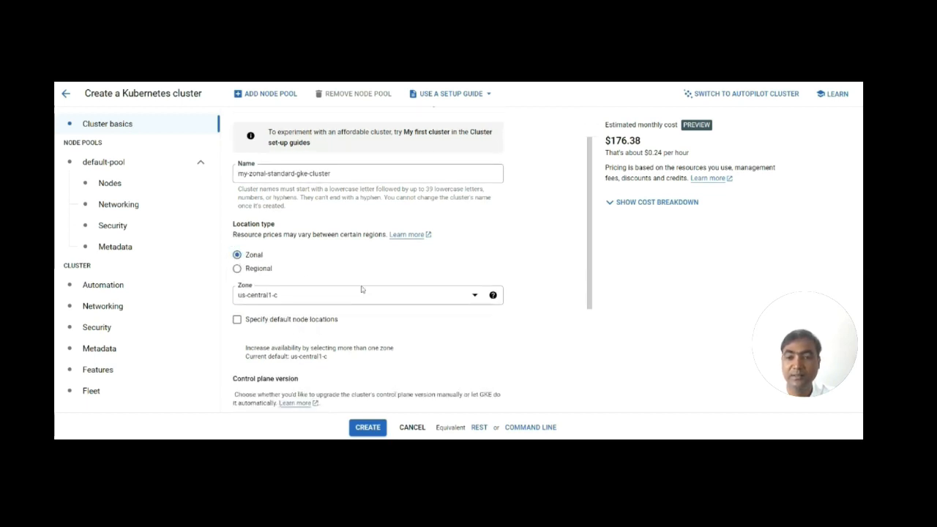
left_click(359, 292)
scroll(303, 402, "down", 1)
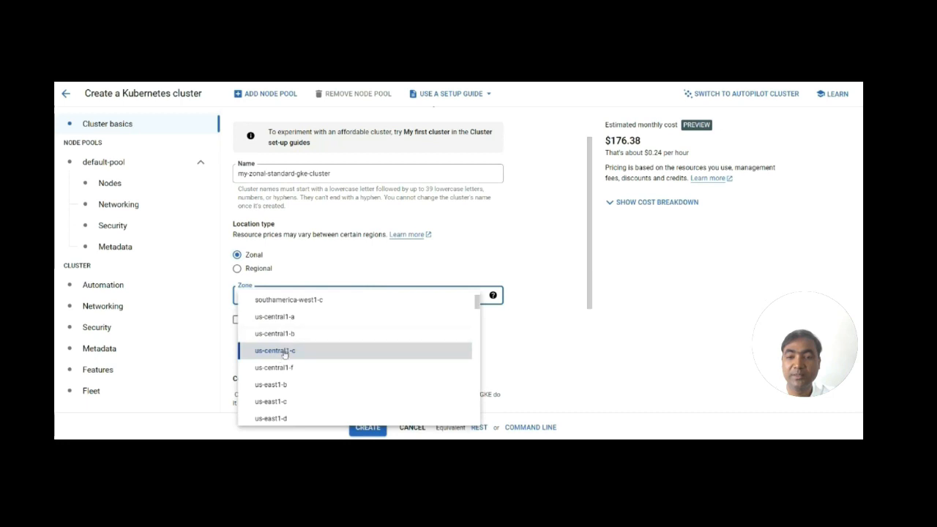
left_click(295, 332)
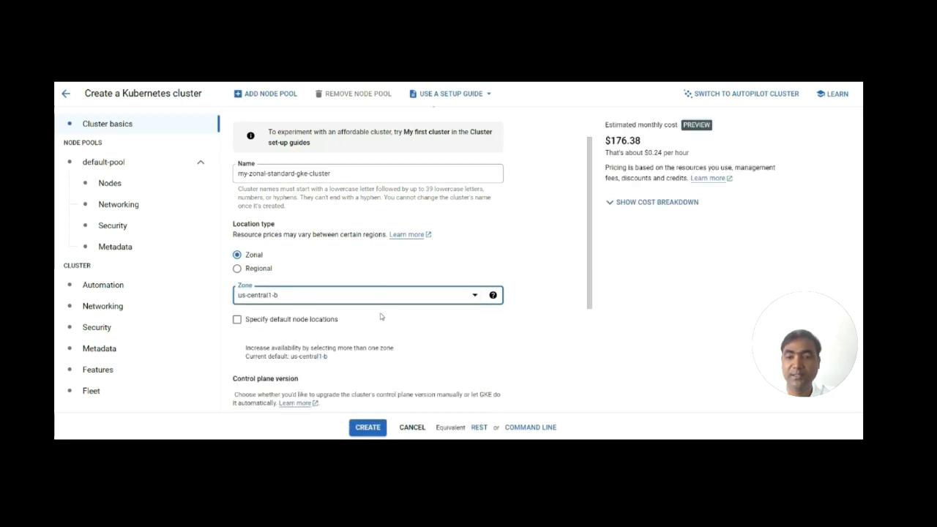
scroll(380, 316, "down", 1)
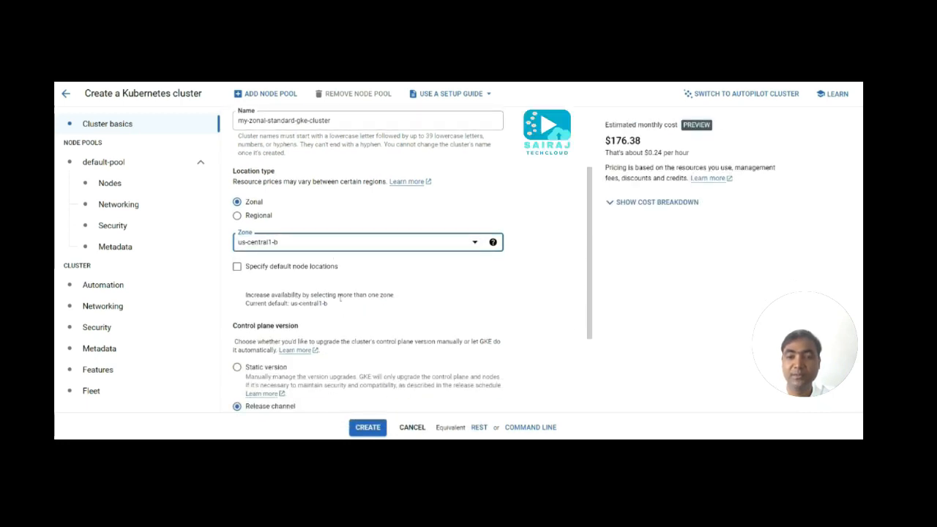
scroll(340, 297, "down", 1)
scroll(349, 281, "down", 2)
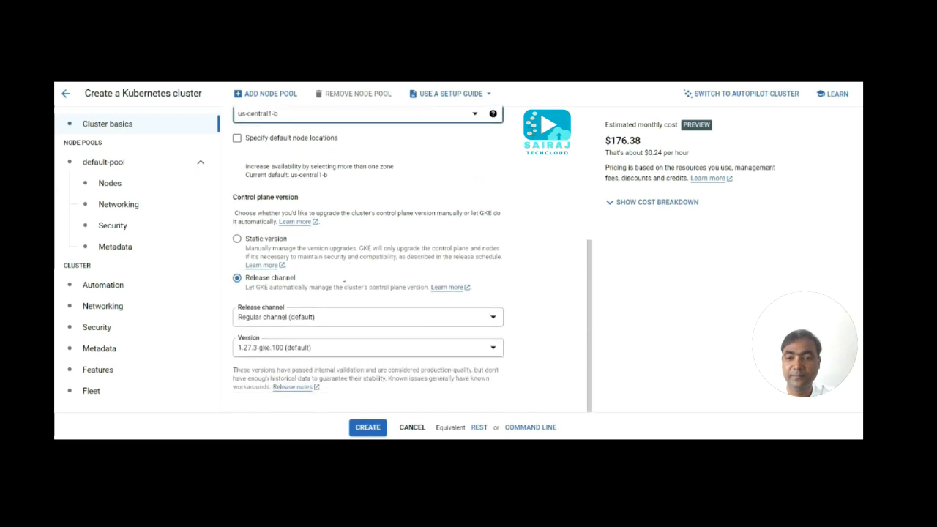
Examine the default pool's node settings, including the available image types, machine series, machine types and boot disk options.
left_click(109, 187)
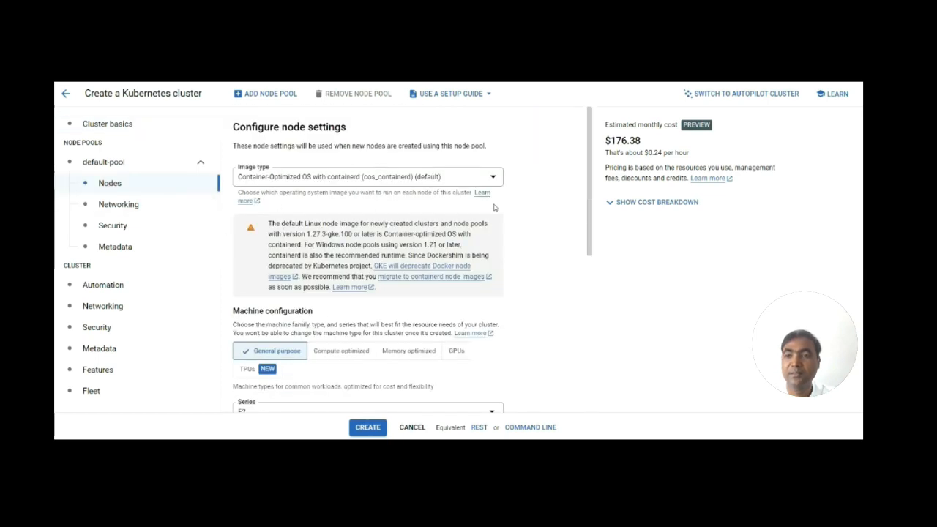
scroll(395, 204, "down", 1)
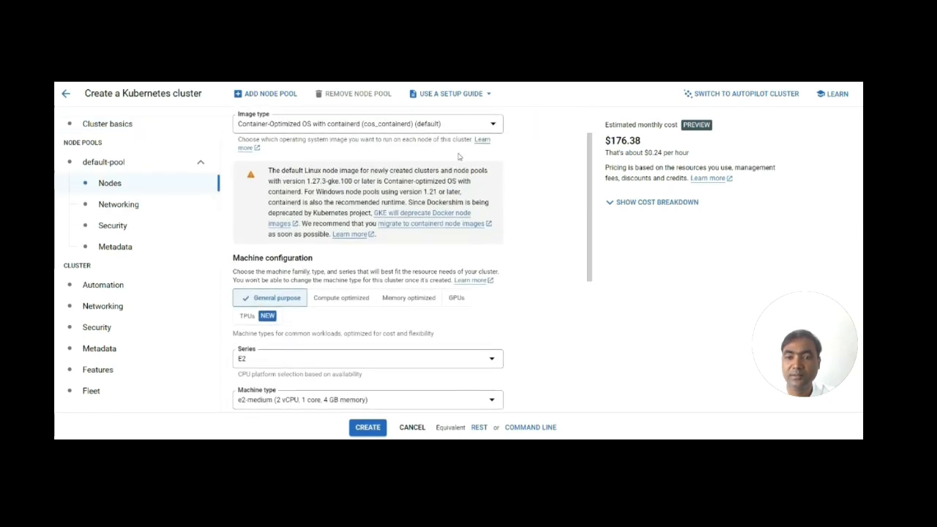
left_click(493, 125)
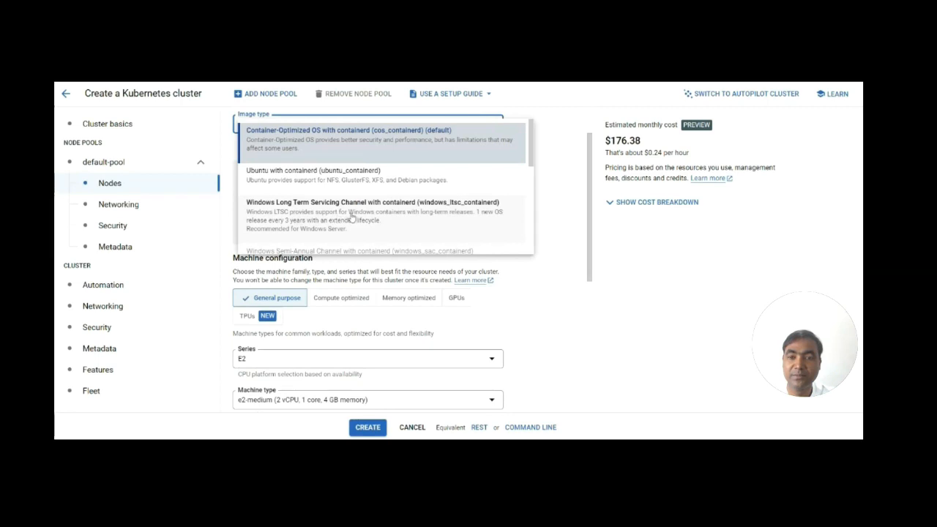
left_click(554, 188)
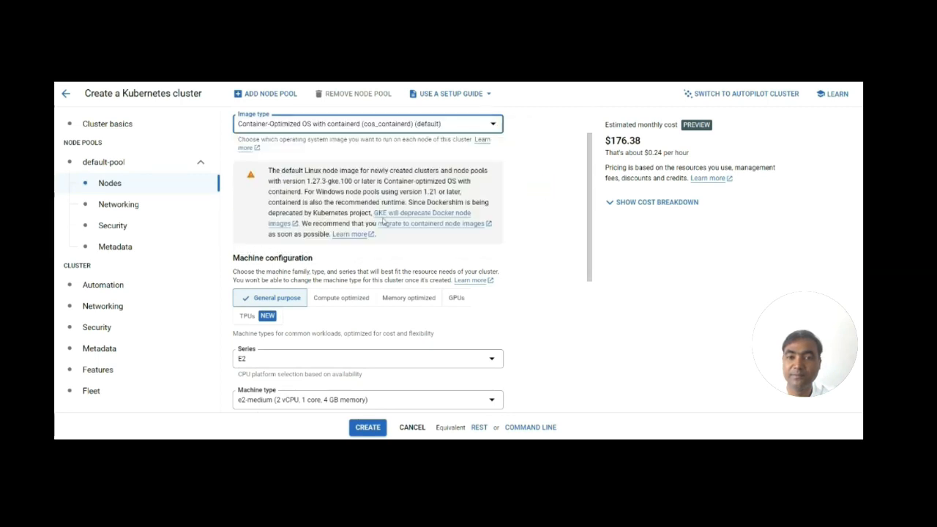
scroll(315, 261, "down", 3)
left_click(290, 256)
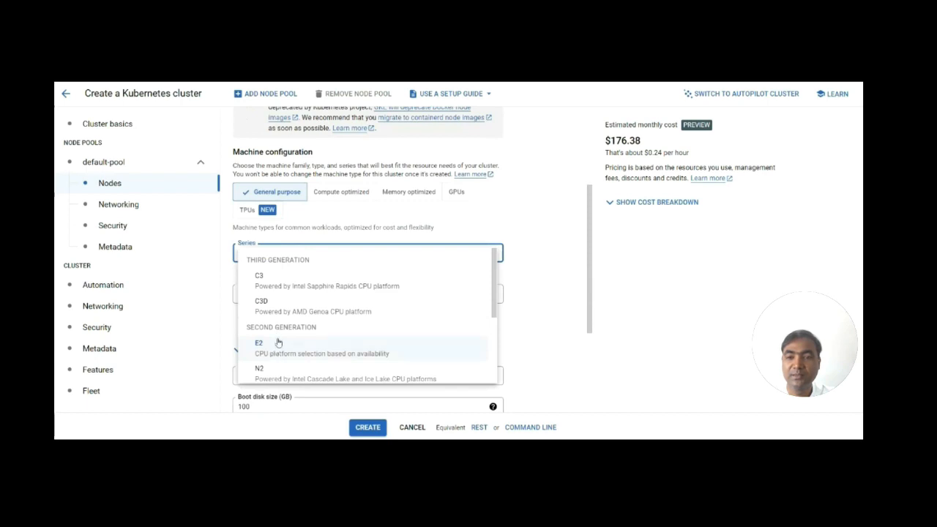
left_click(538, 266)
scroll(538, 265, "down", 3)
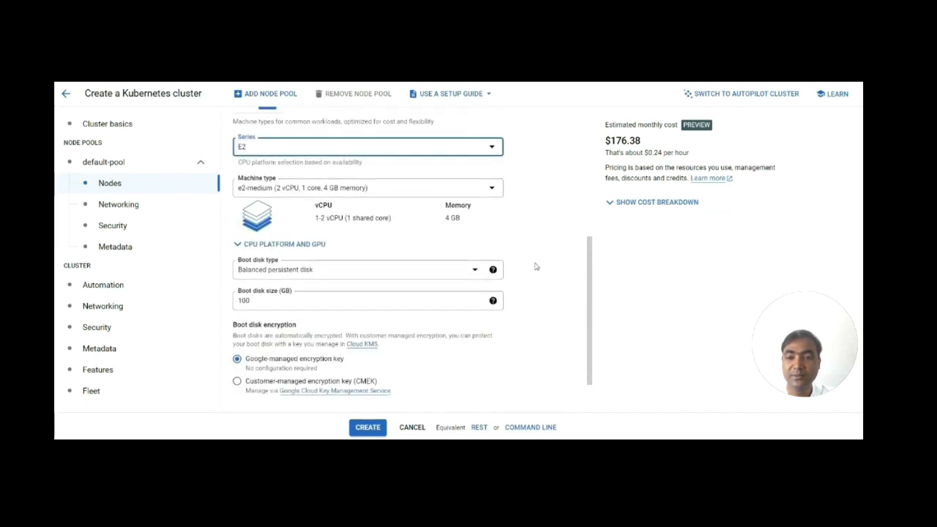
left_click(430, 190)
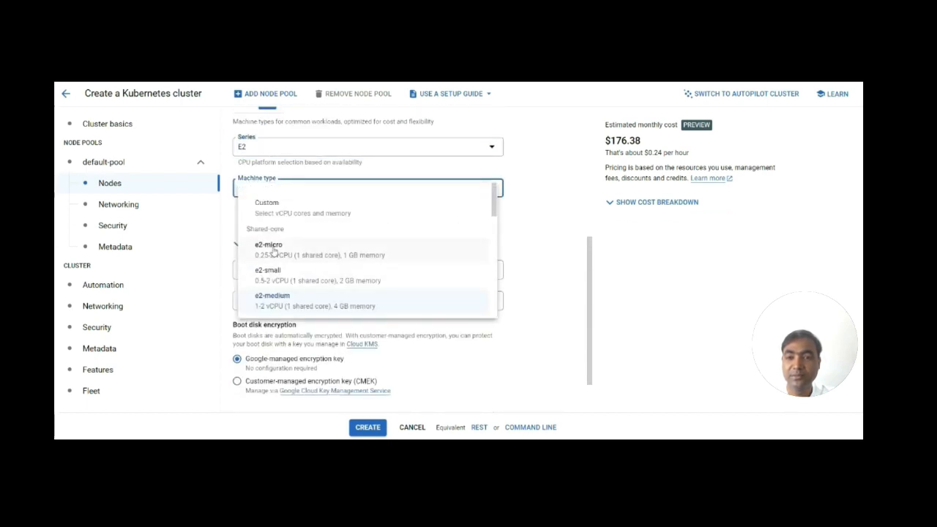
left_click(525, 249)
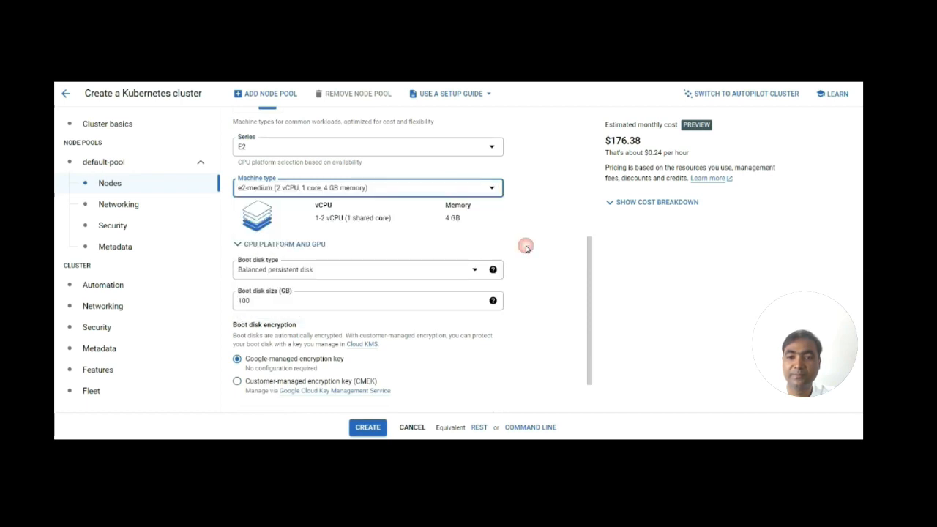
scroll(525, 246, "down", 2)
Set the maximum Pods per node to 110 in the default pool's networking settings.
left_click(126, 206)
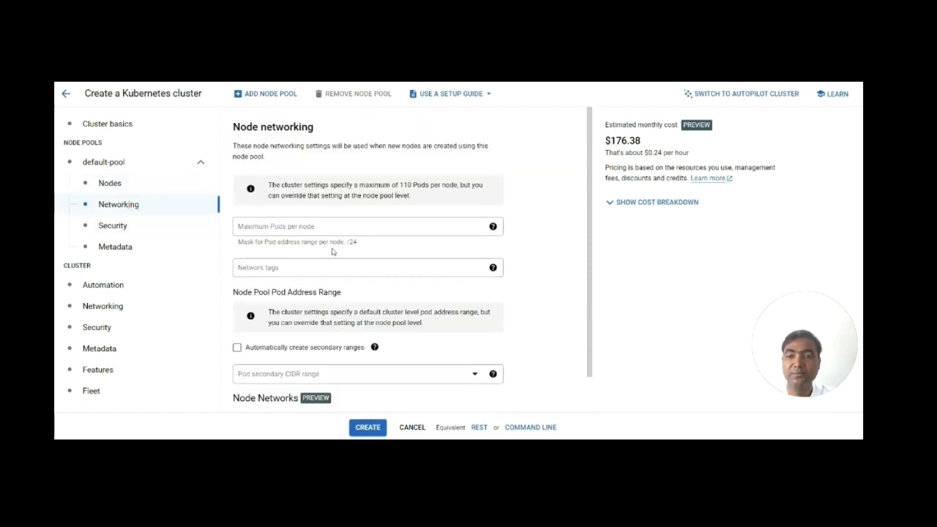
left_click(282, 228)
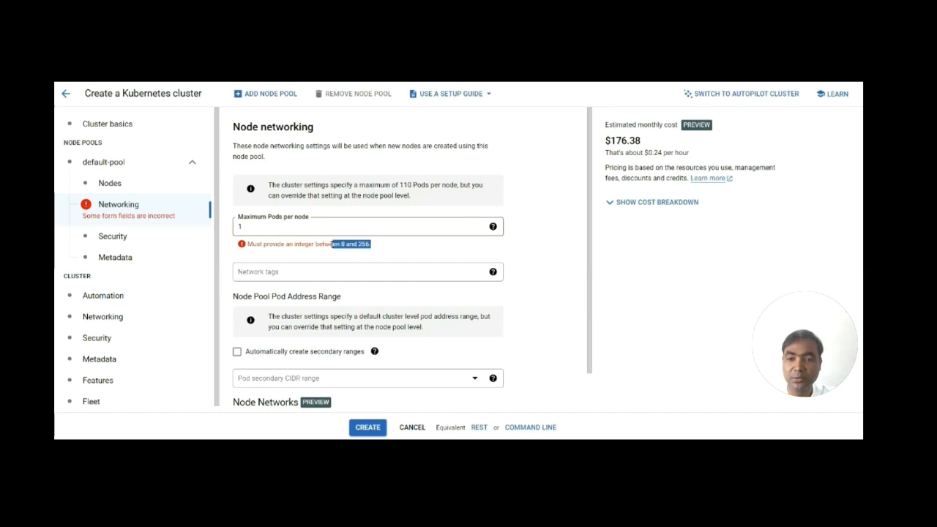
left_click(254, 227)
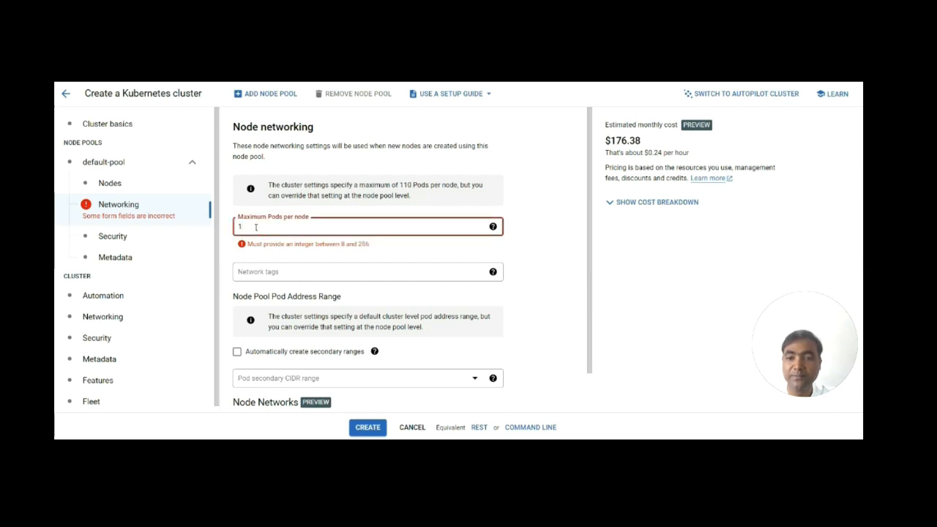
type("10")
scroll(365, 146, "down", 1)
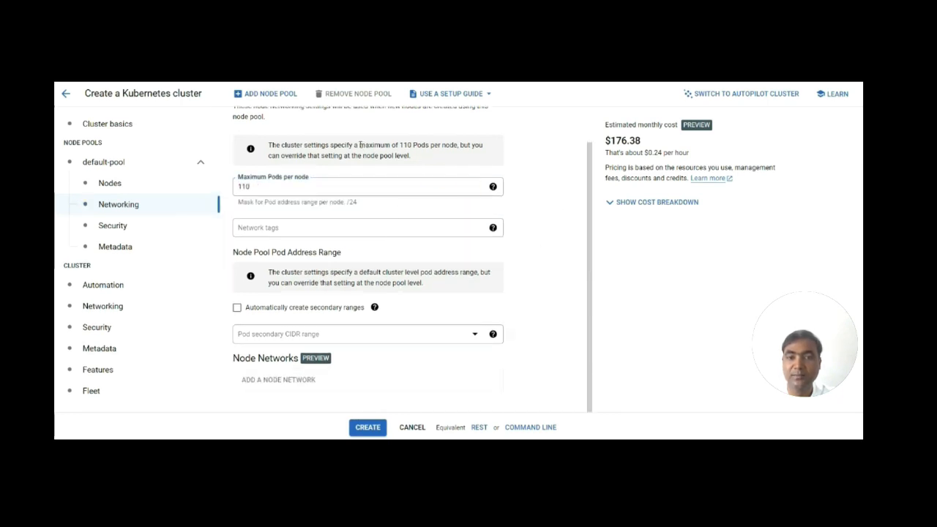
left_click_drag(359, 145, 462, 145)
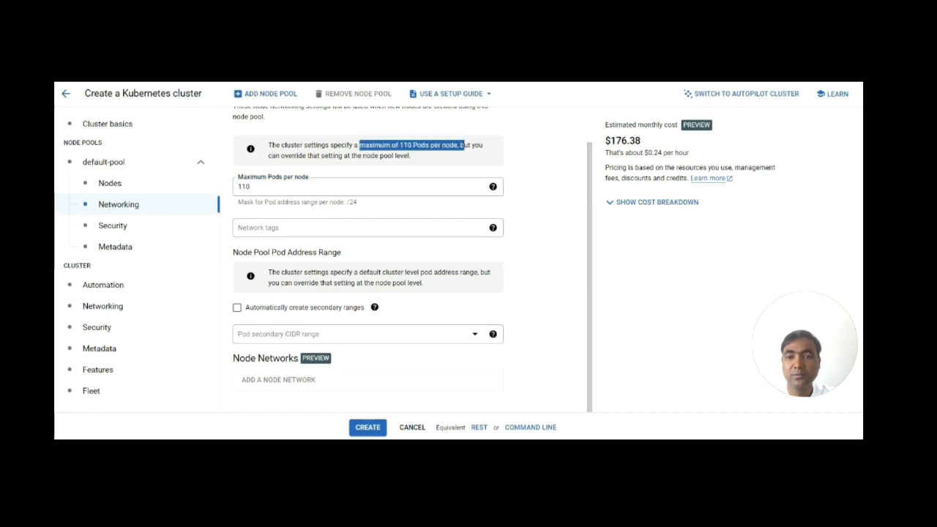
left_click(537, 178)
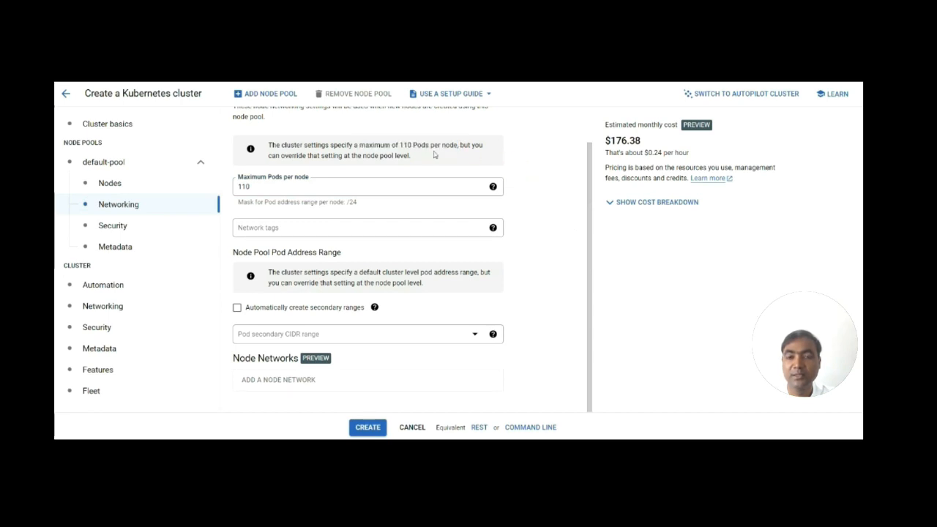
Review the default pool's security settings, including the service account choices, and its node metadata settings.
scroll(362, 216, "down", 4)
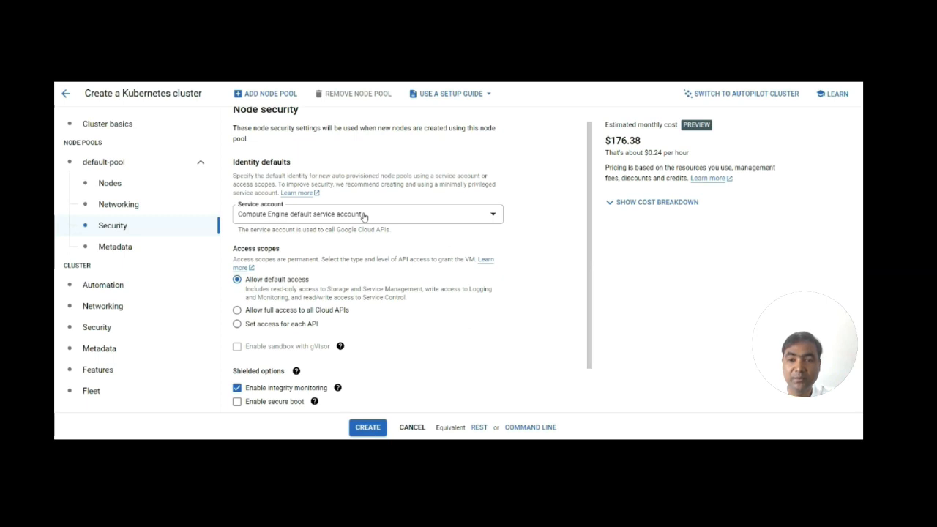
left_click(365, 217)
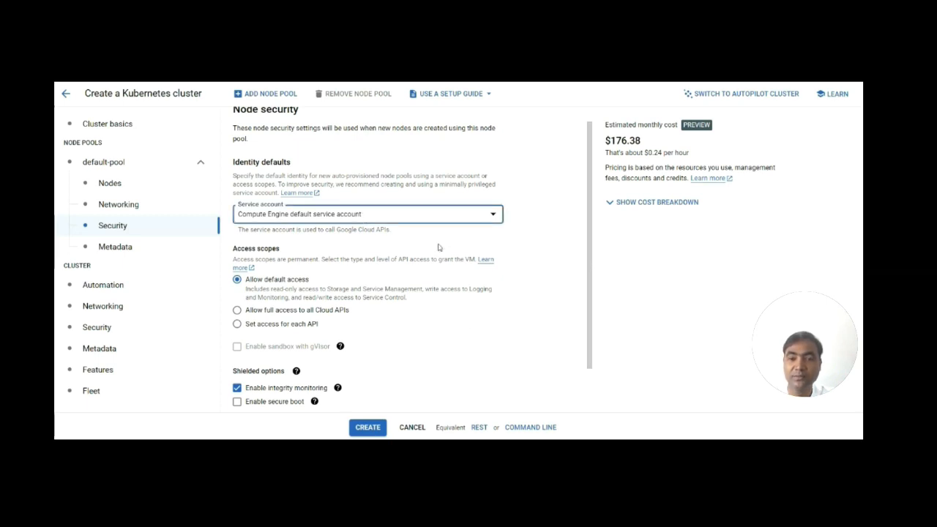
left_click(124, 249)
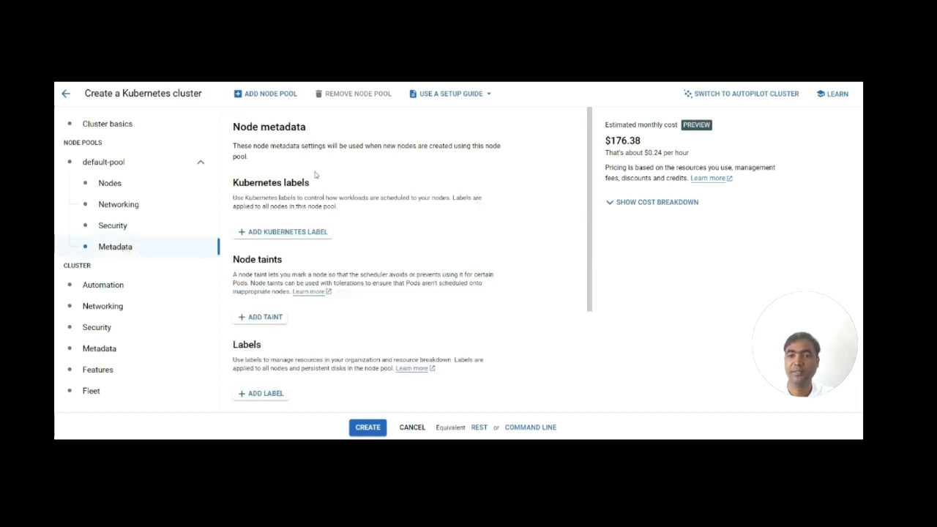
scroll(349, 244, "down", 2)
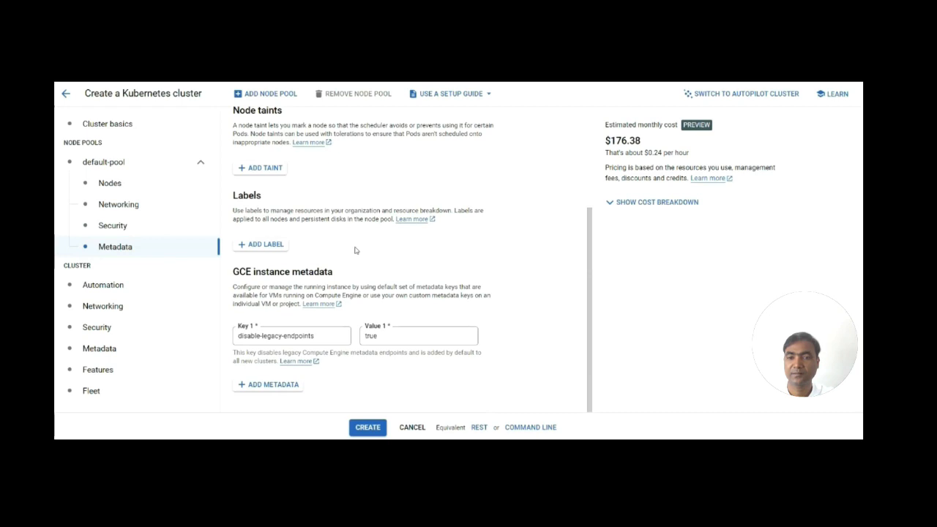
Enable a weekly maintenance window with a 12:00 AM start time in the cluster's automation settings.
scroll(356, 249, "up", 2)
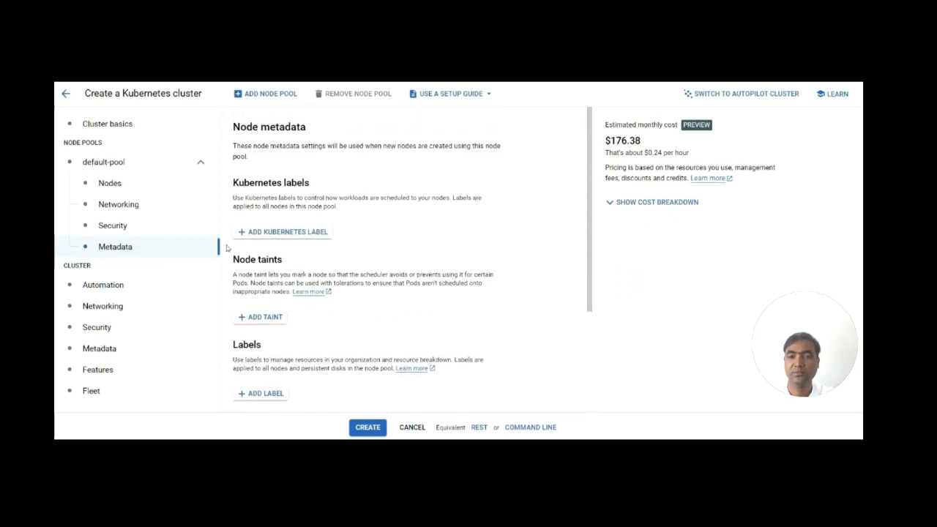
left_click(103, 285)
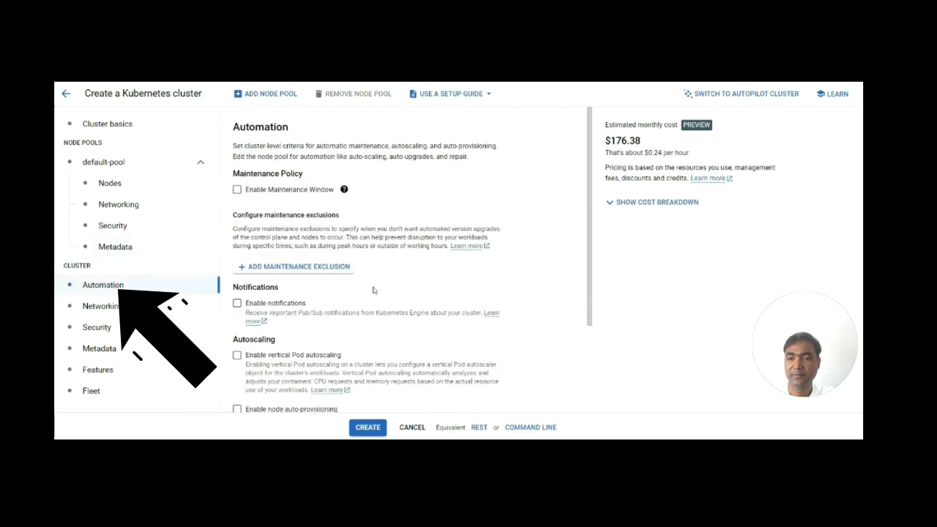
scroll(375, 290, "down", 2)
scroll(374, 289, "down", 1)
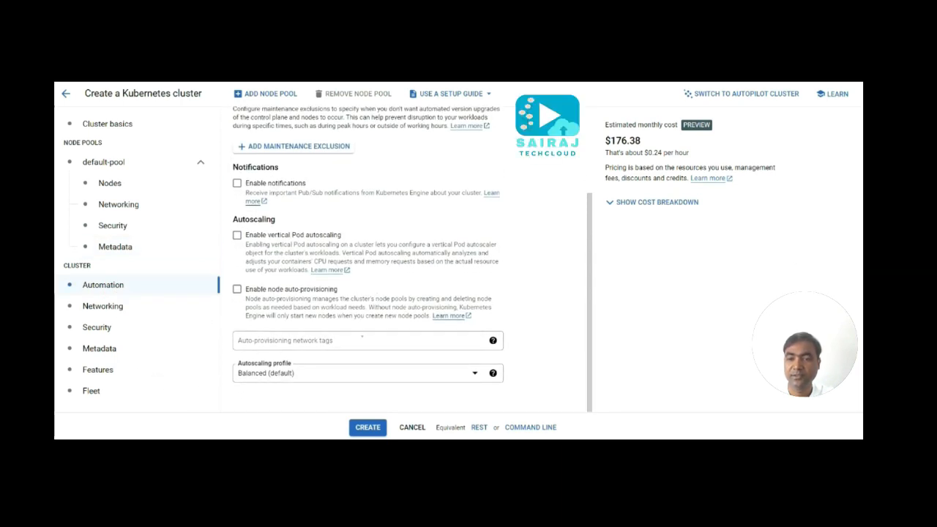
scroll(360, 300, "up", 4)
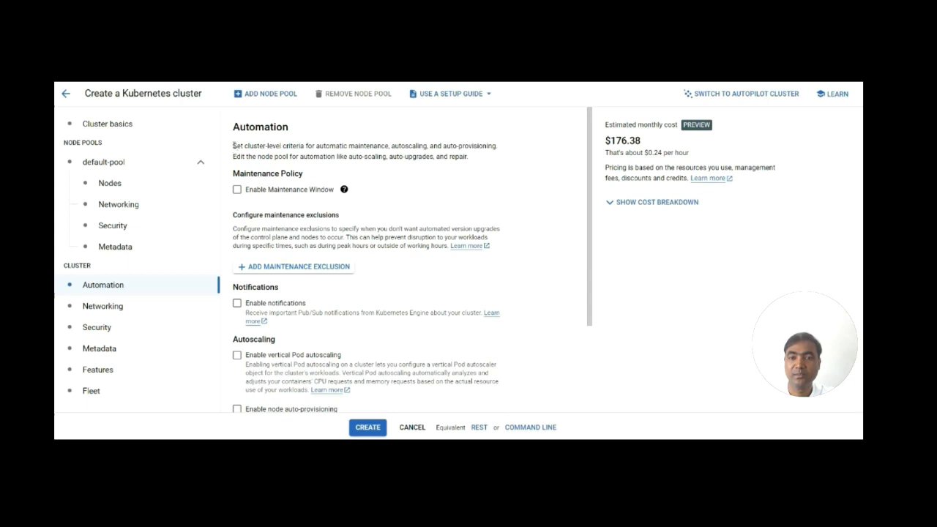
left_click_drag(233, 145, 473, 146)
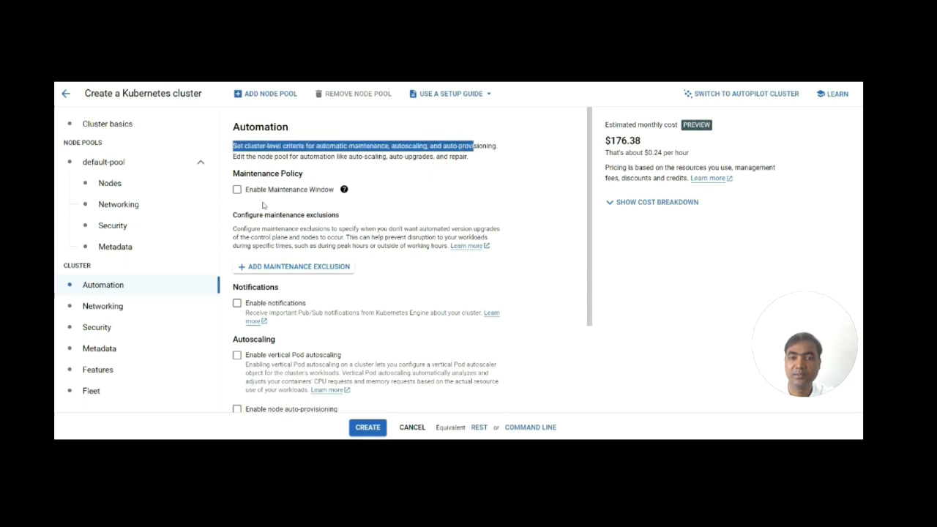
left_click(236, 190)
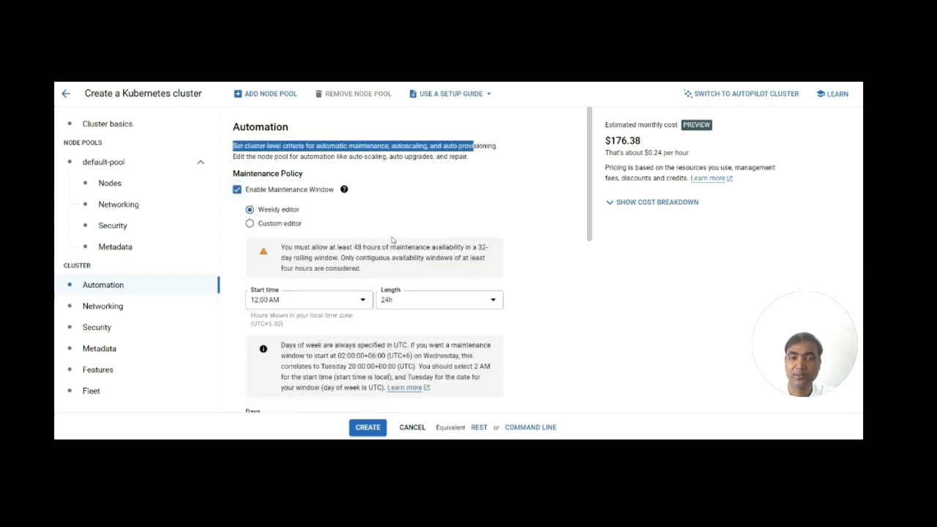
left_click(414, 186)
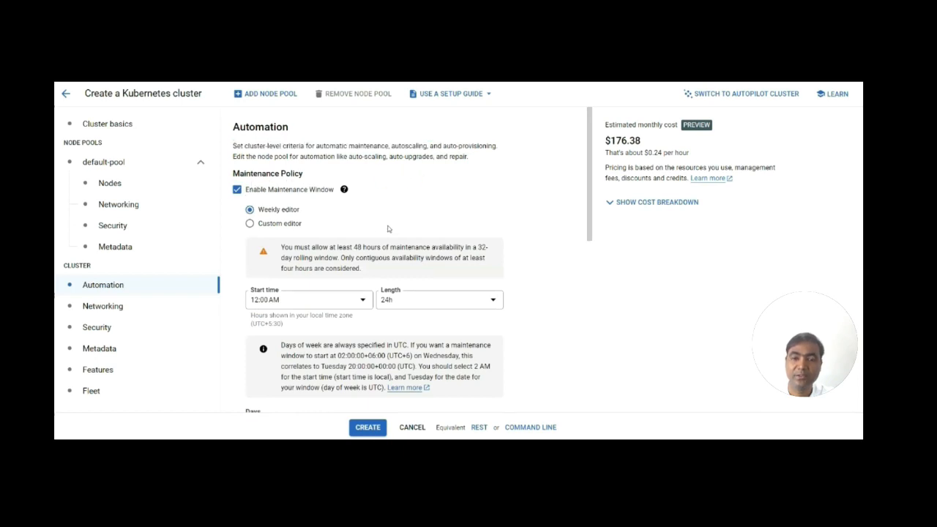
scroll(388, 229, "down", 1)
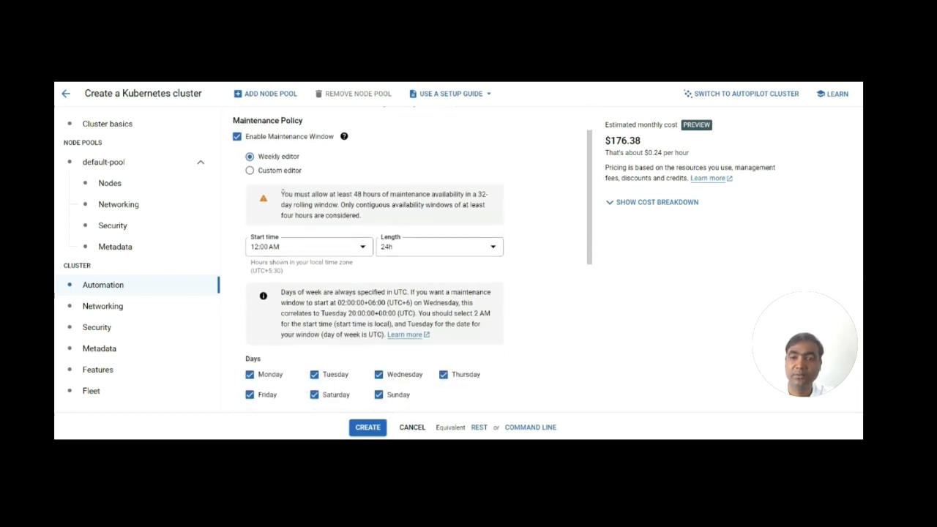
left_click(341, 252)
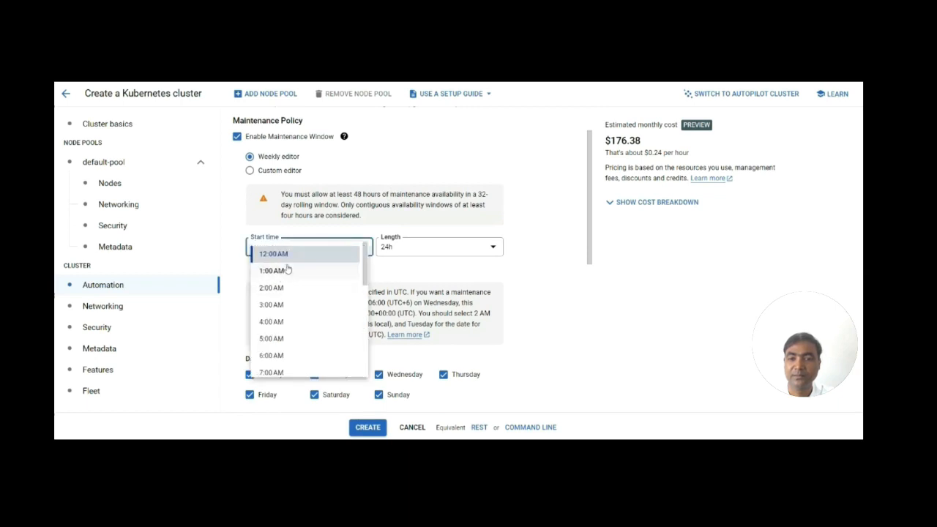
left_click(292, 254)
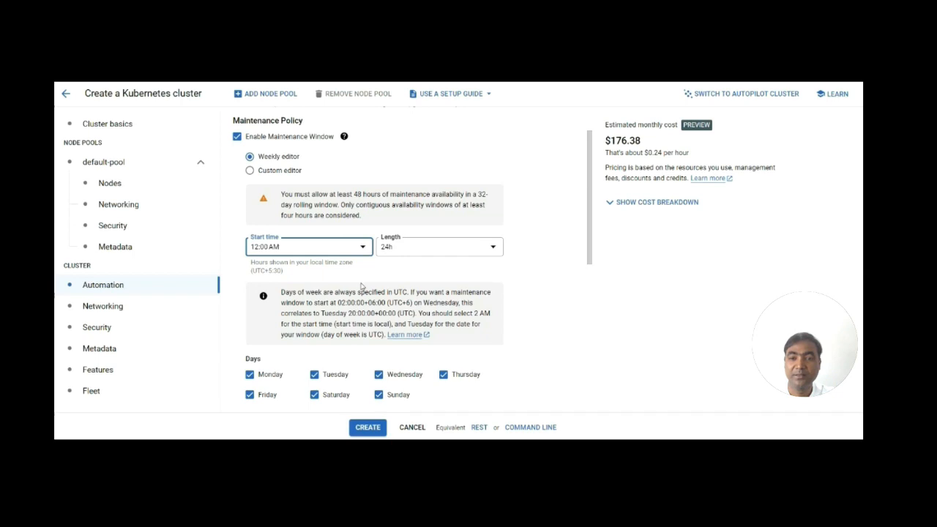
scroll(361, 286, "down", 1)
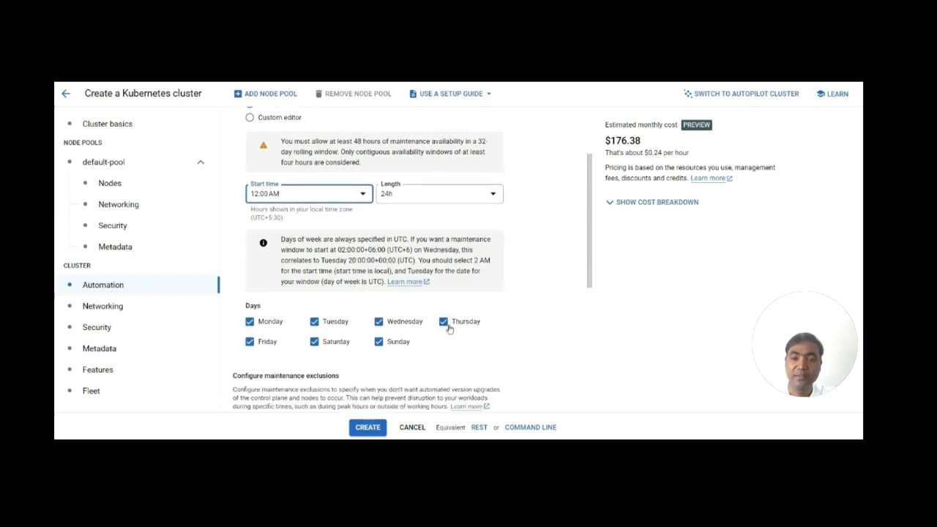
Restrict the maintenance window's days to Saturday and Sunday only.
left_click(314, 342)
left_click(250, 342)
left_click(250, 323)
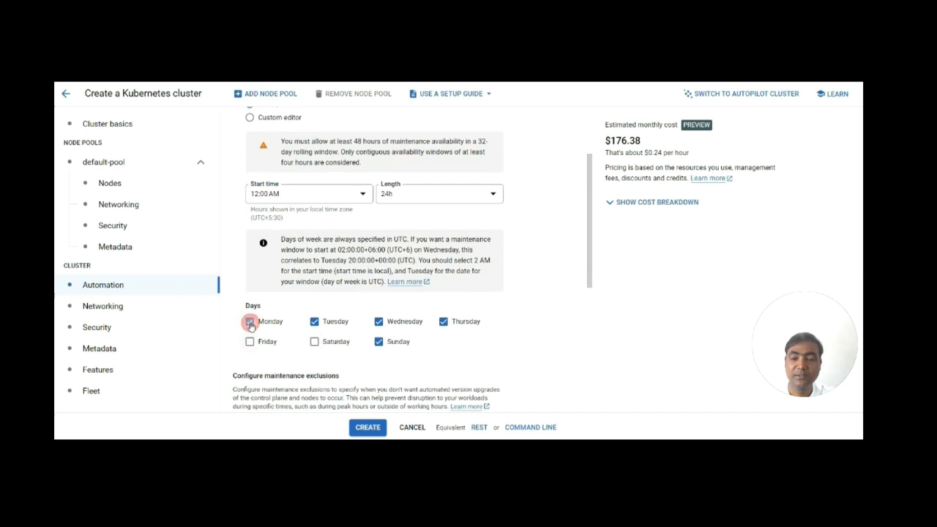
left_click(315, 324)
left_click(379, 324)
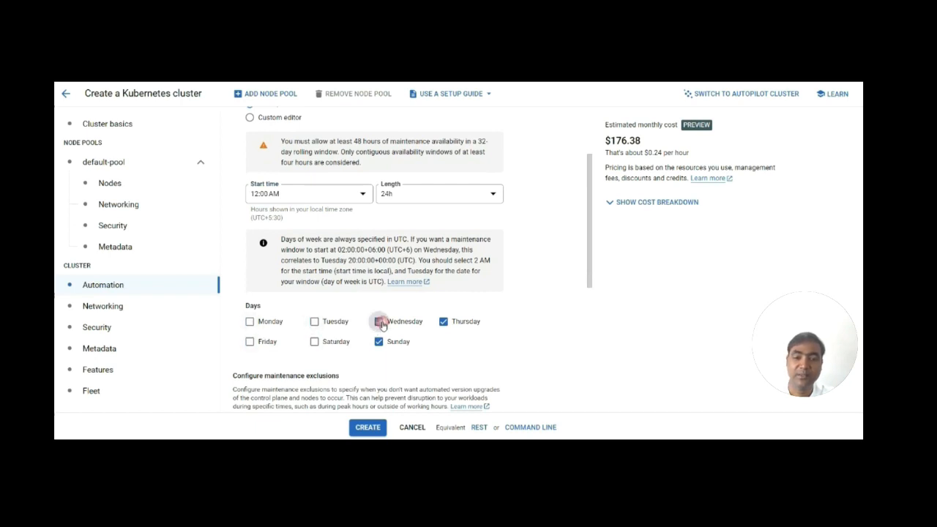
left_click(443, 323)
scroll(375, 306, "up", 1)
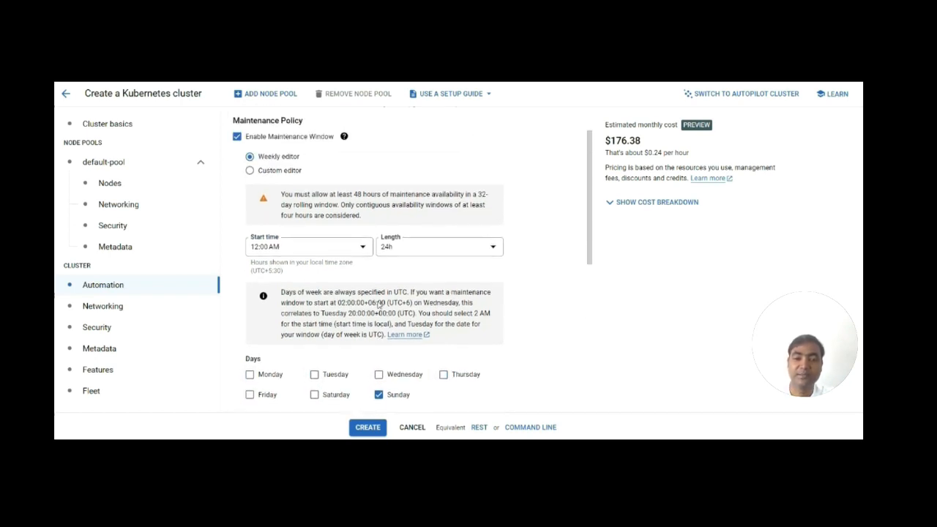
scroll(351, 300, "down", 2)
left_click(313, 288)
scroll(420, 308, "down", 3)
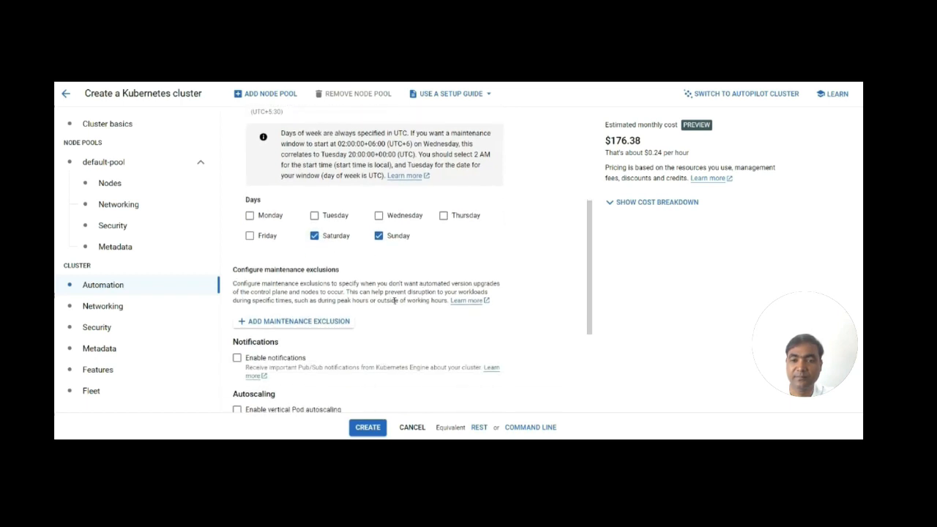
Choose Balanced (default) as the cluster's autoscaling profile.
scroll(388, 300, "down", 1)
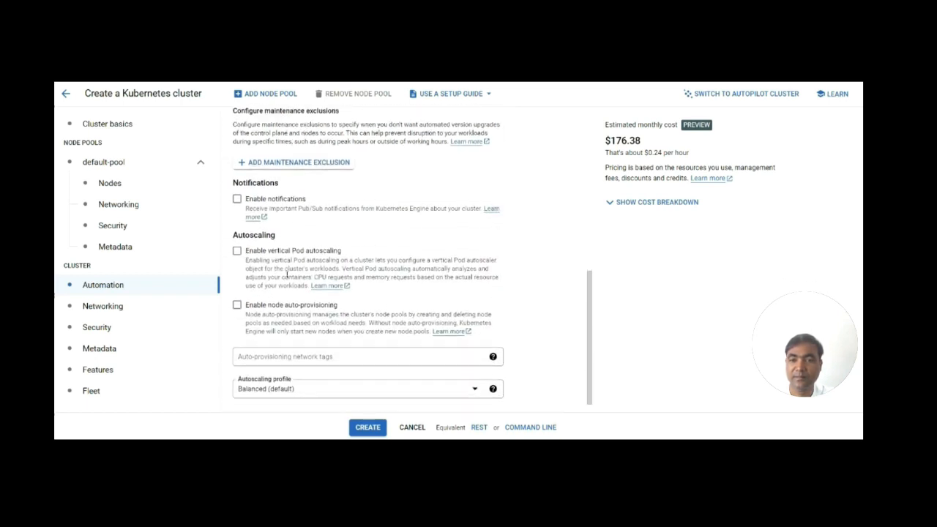
scroll(297, 220, "up", 1)
scroll(271, 241, "down", 2)
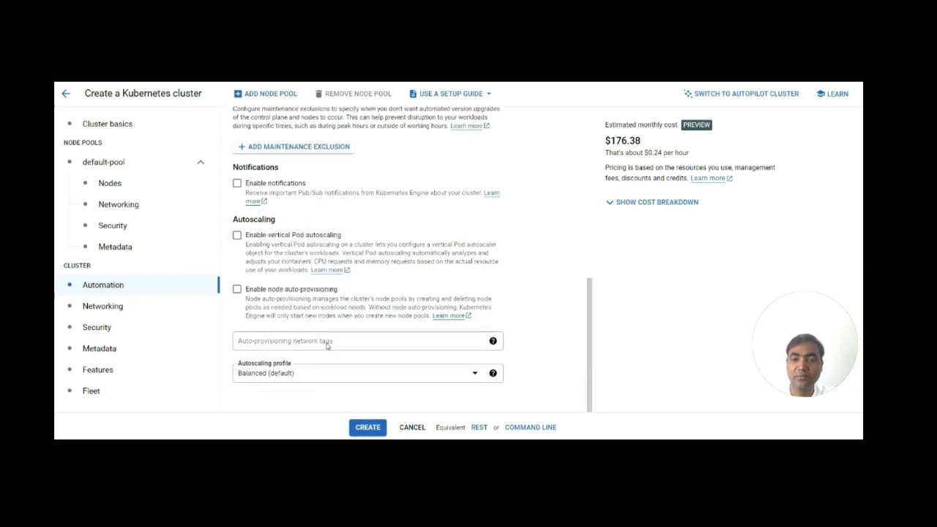
left_click(333, 374)
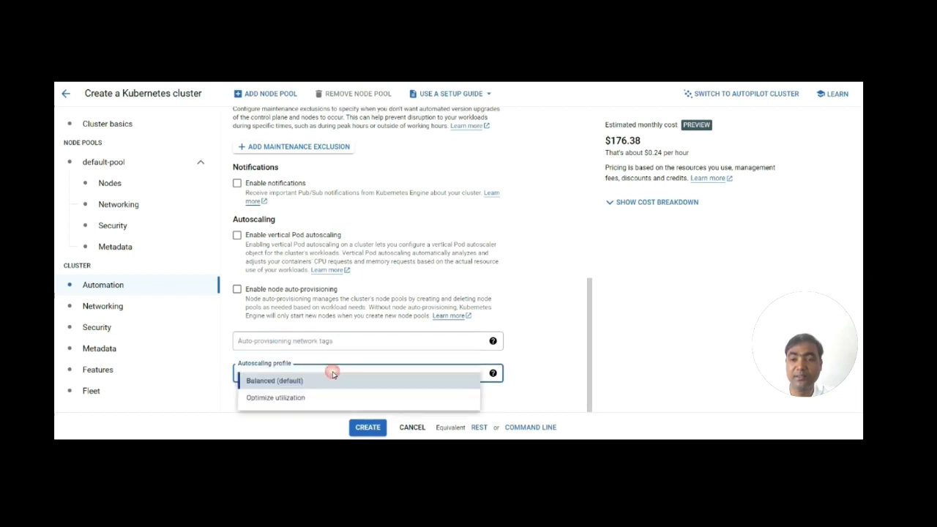
left_click(333, 379)
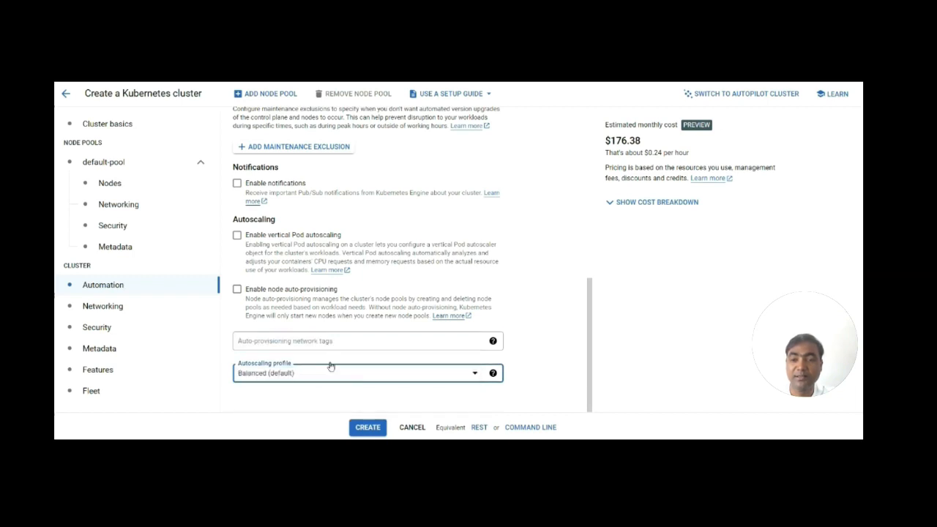
Enable vertical Pod autoscaling and node auto-provisioning for the cluster.
left_click(237, 235)
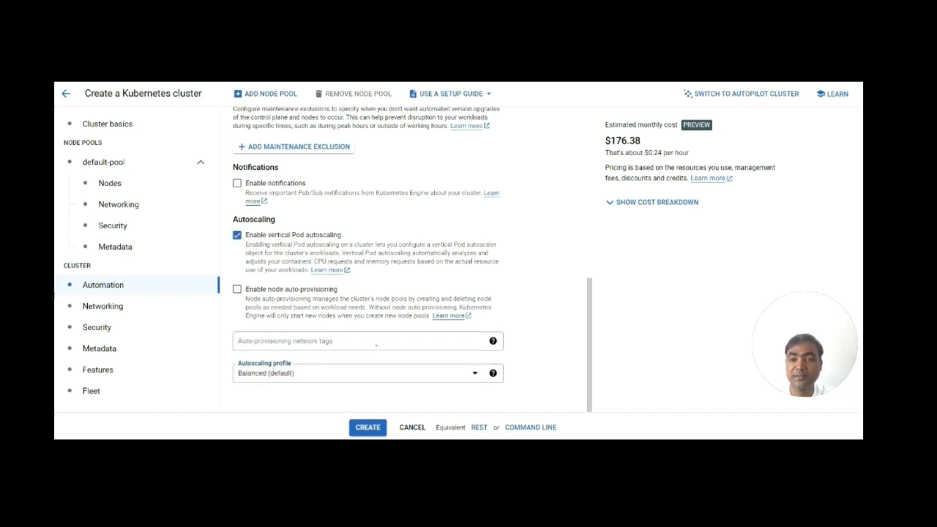
left_click(237, 289)
left_click(241, 290)
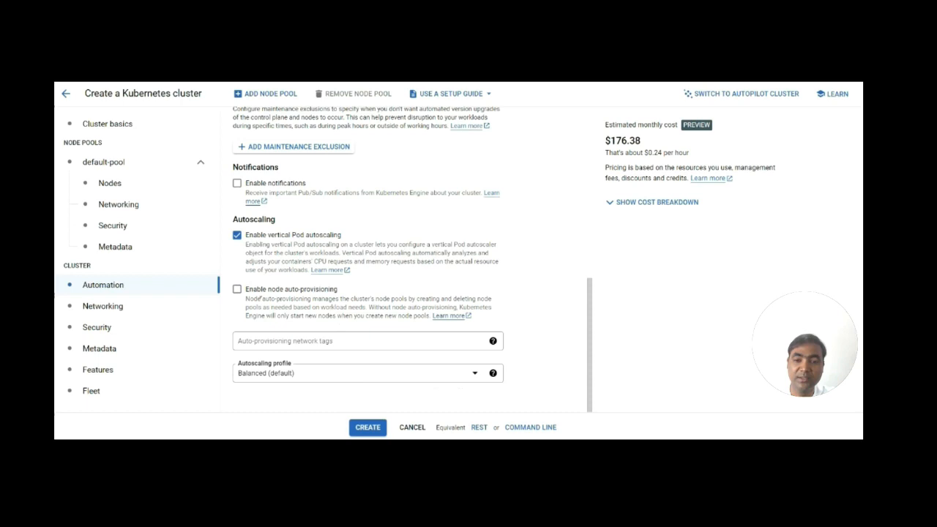
left_click(237, 289)
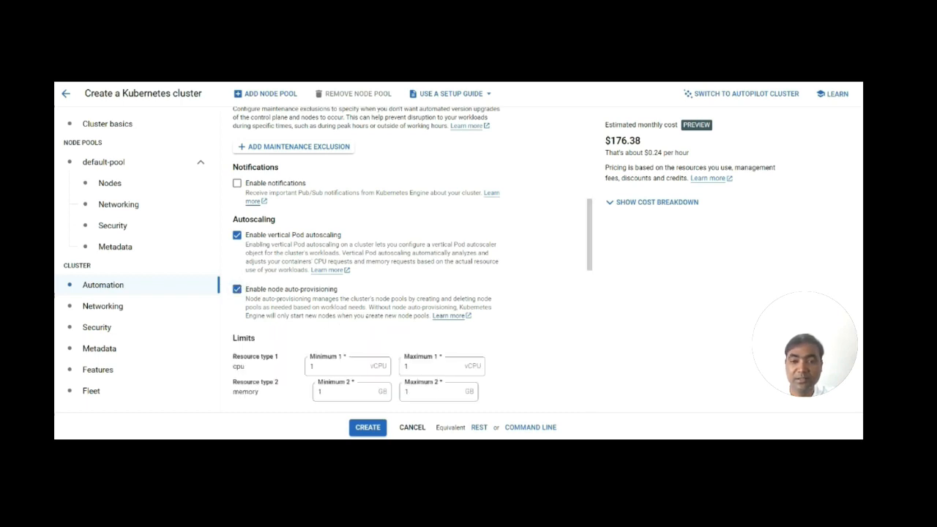
Examine the node auto-provisioning options: resource limits, service account, access scopes, surge upgrade settings with the Max surge help, and node pool locations.
scroll(347, 297, "down", 1)
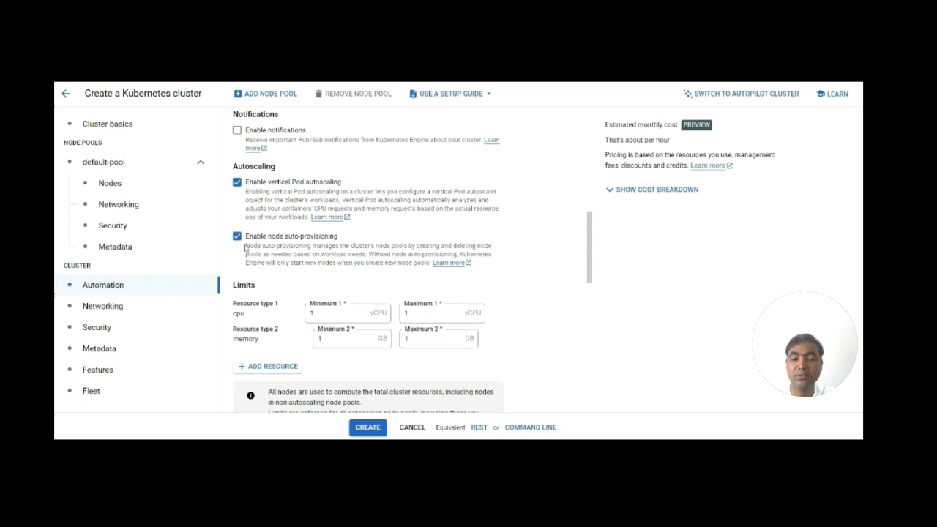
left_click_drag(246, 247, 432, 264)
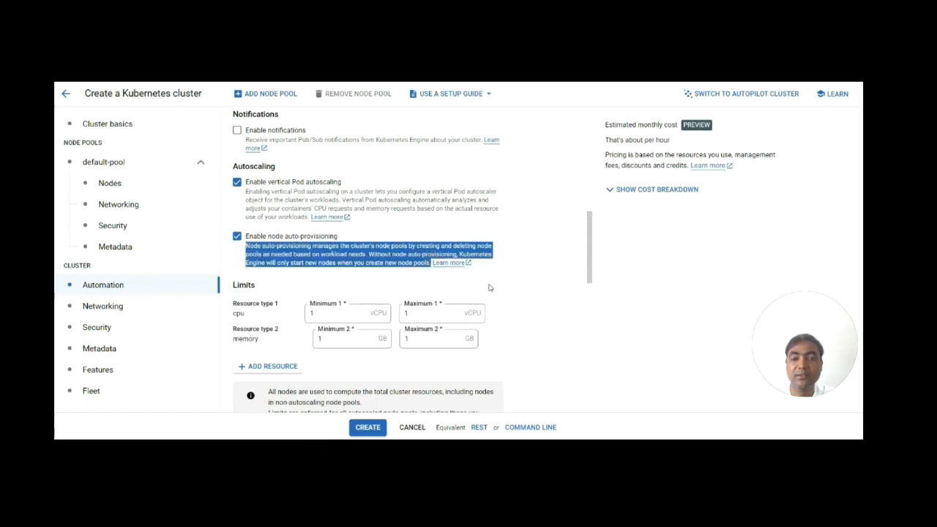
scroll(490, 288, "down", 1)
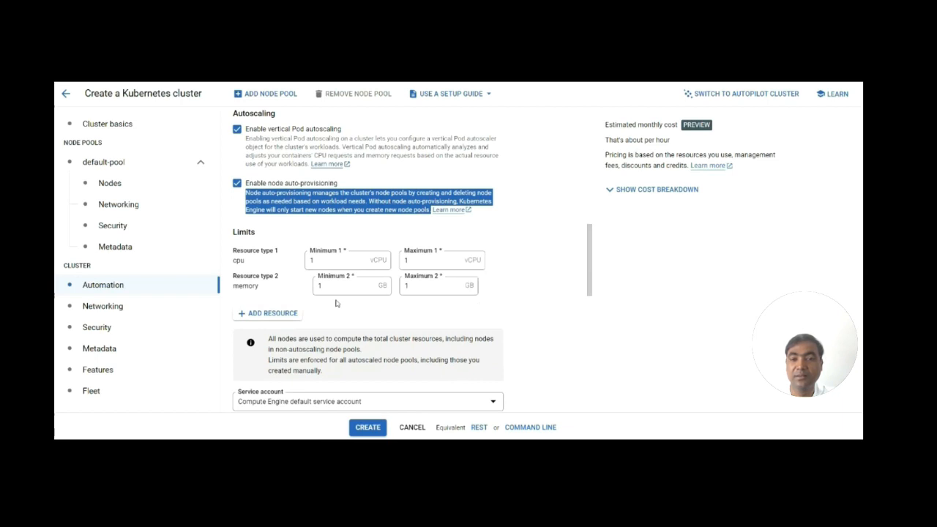
left_click(411, 261)
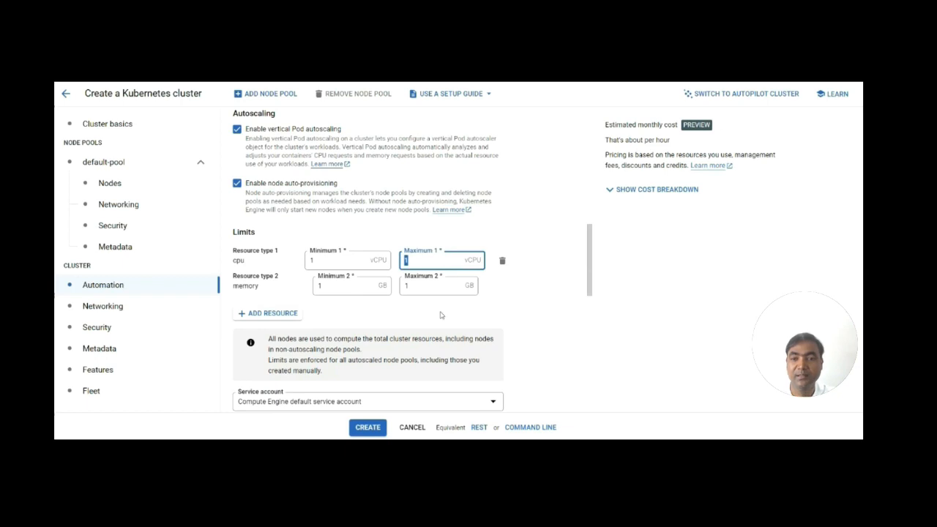
scroll(397, 316, "down", 1)
scroll(397, 317, "down", 2)
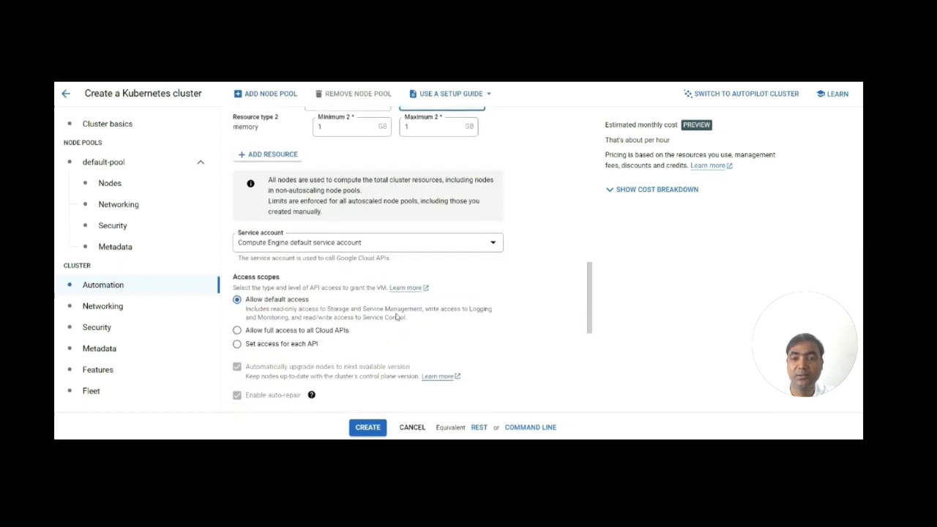
scroll(398, 313, "down", 3)
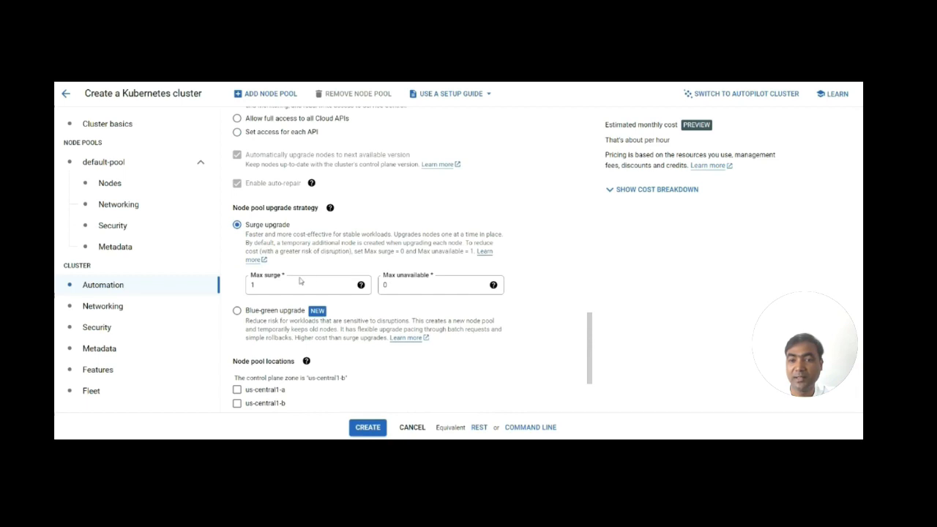
left_click(360, 285)
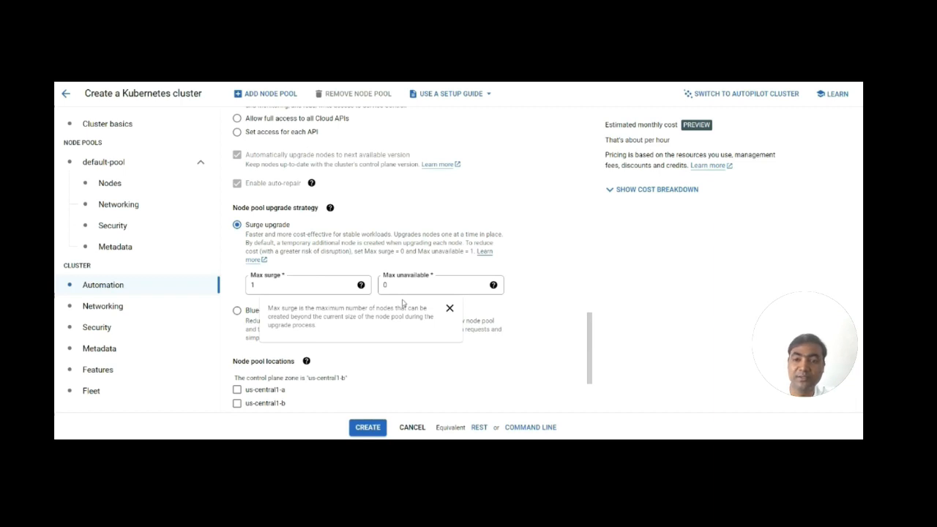
scroll(402, 303, "down", 2)
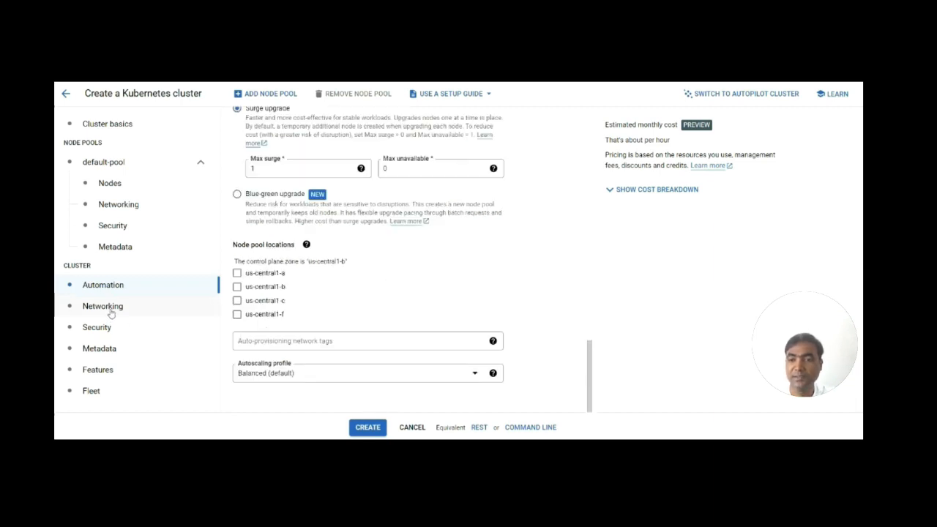
Review the cluster's networking settings, including network, subnet, public or private access, Pod and Service address ranges, load balancing and DNS provider.
left_click(108, 310)
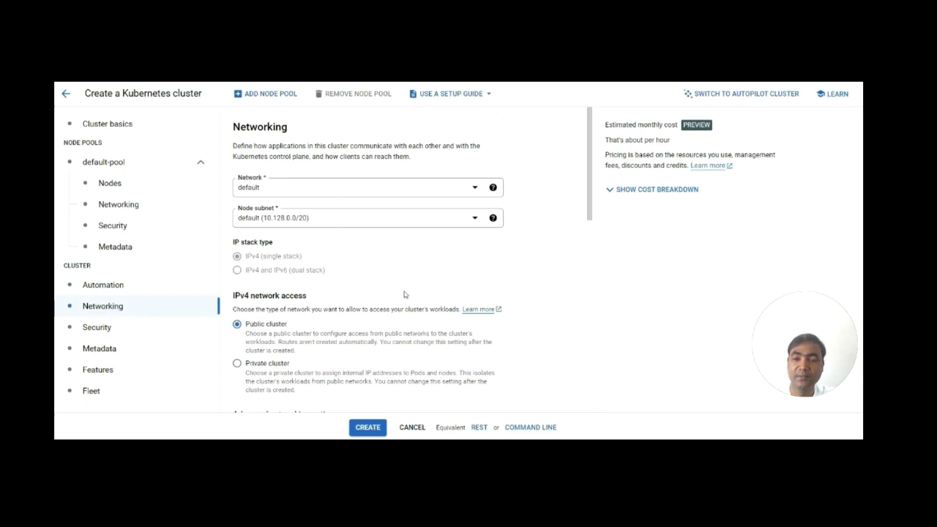
scroll(403, 295, "down", 5)
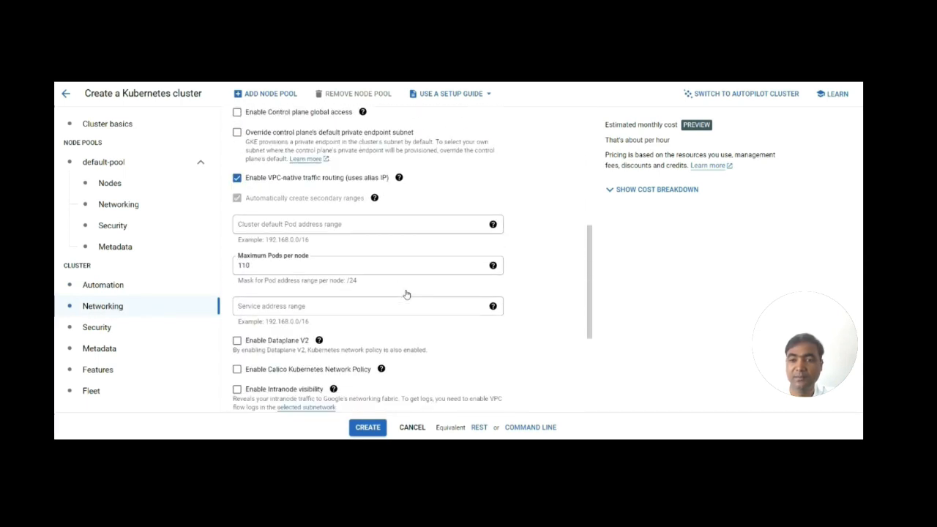
scroll(406, 294, "down", 1)
scroll(406, 293, "down", 1)
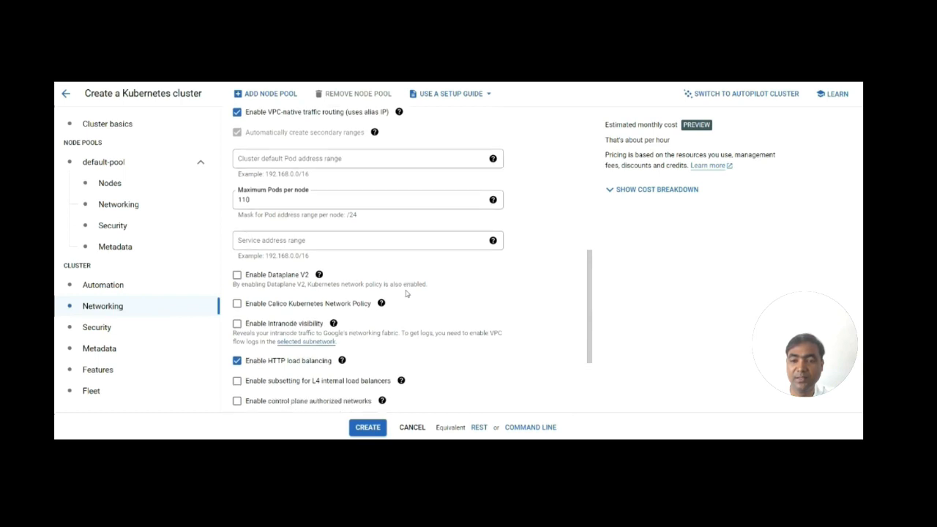
scroll(408, 293, "up", 4)
scroll(411, 292, "up", 4)
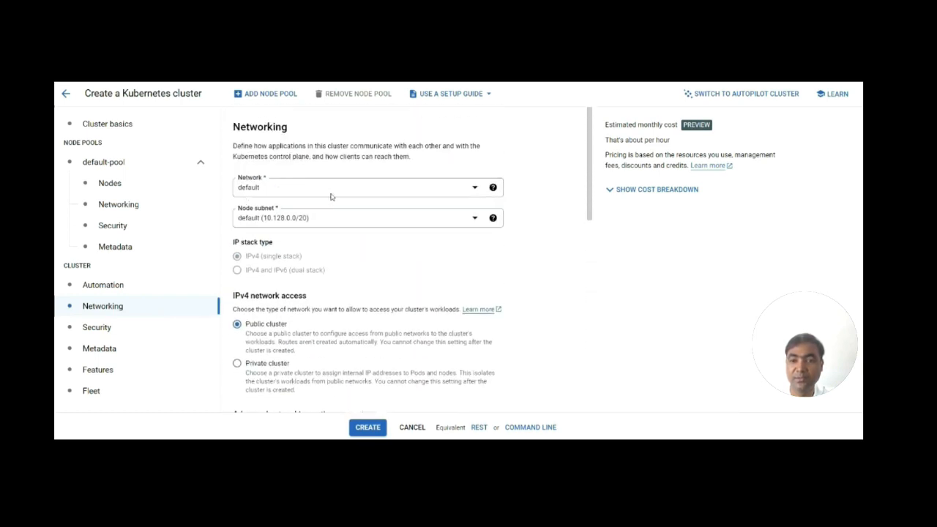
left_click(98, 327)
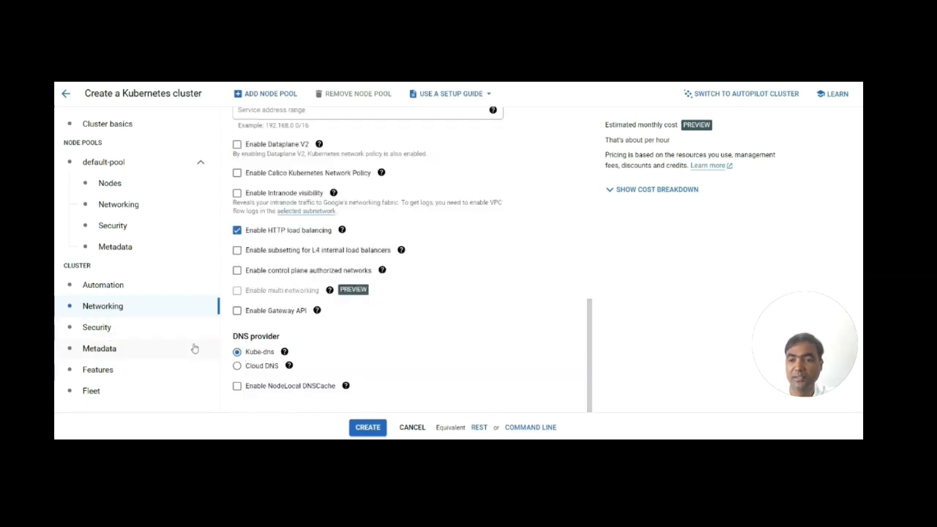
Review the cluster's security settings, create my-zonal-standard-gke-cluster with the configured options, and refresh the cluster list.
scroll(475, 298, "down", 1)
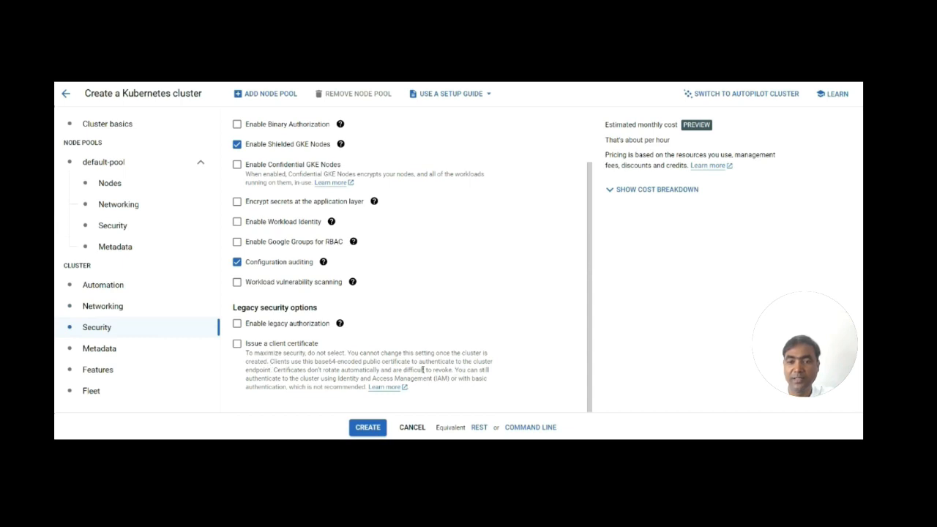
left_click(368, 428)
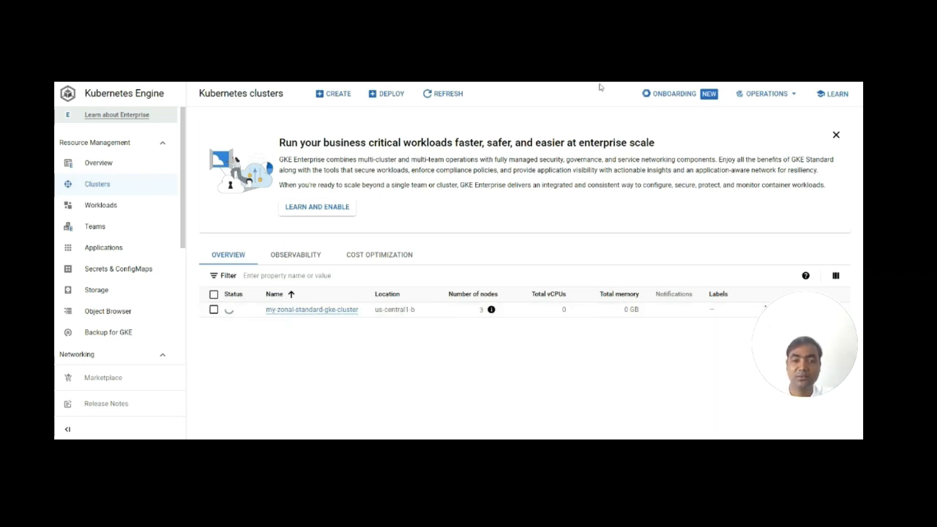
left_click(442, 95)
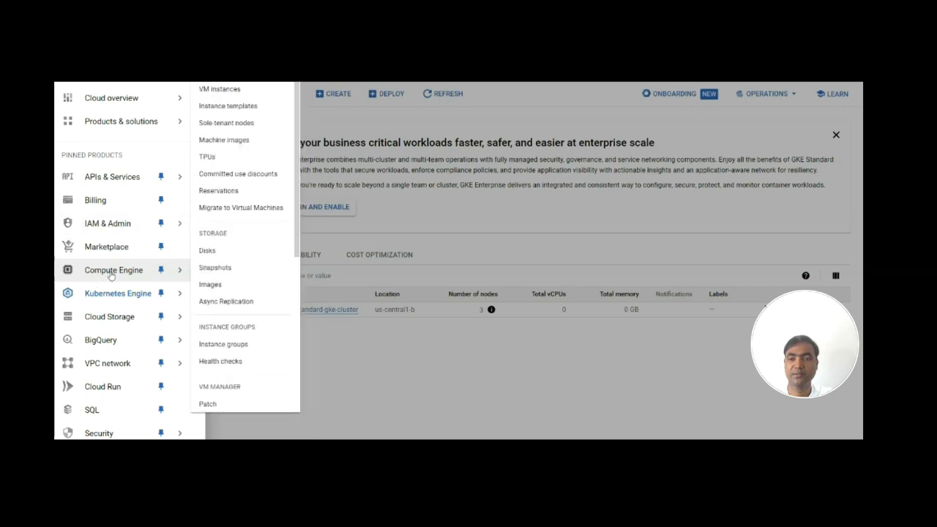
Check the provisioning status of the cluster's node VMs in Compute Engine's VM instances list, refreshing it for current data.
left_click(111, 274)
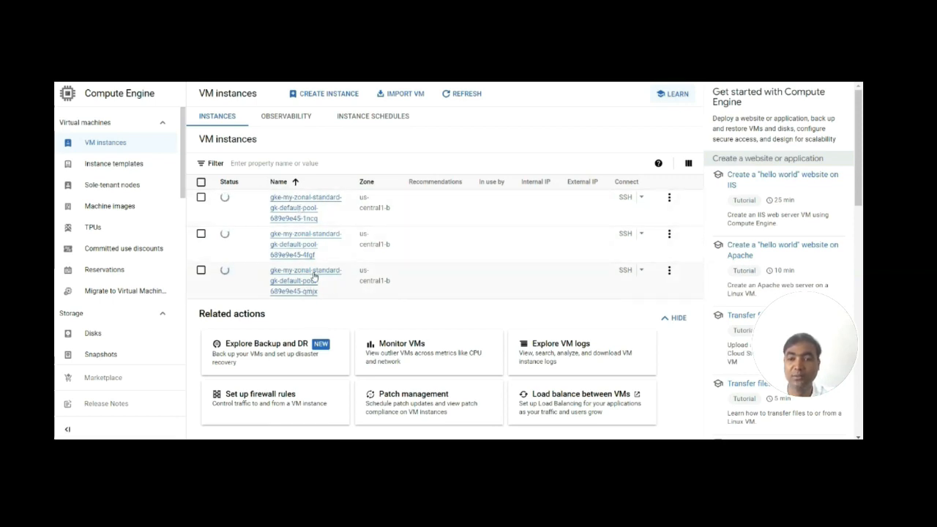
mouse_move(121, 293)
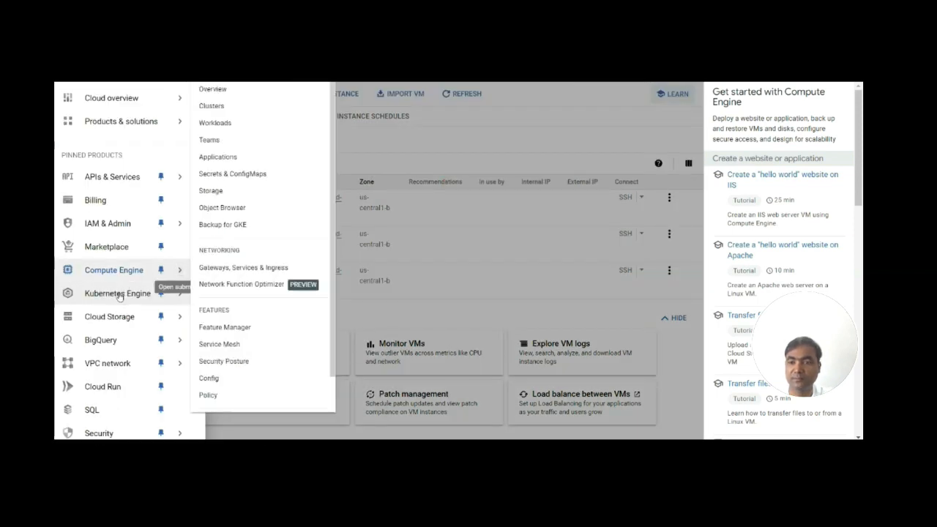
left_click(123, 297)
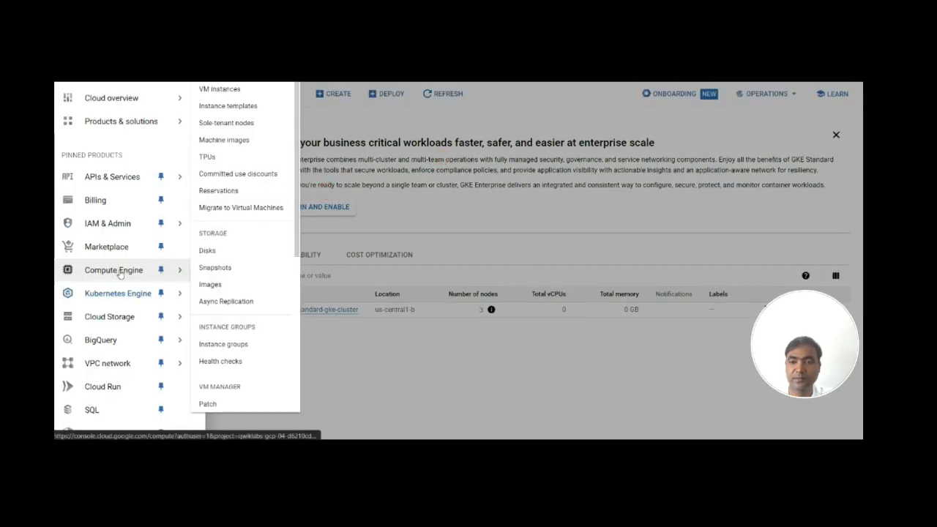
left_click(120, 270)
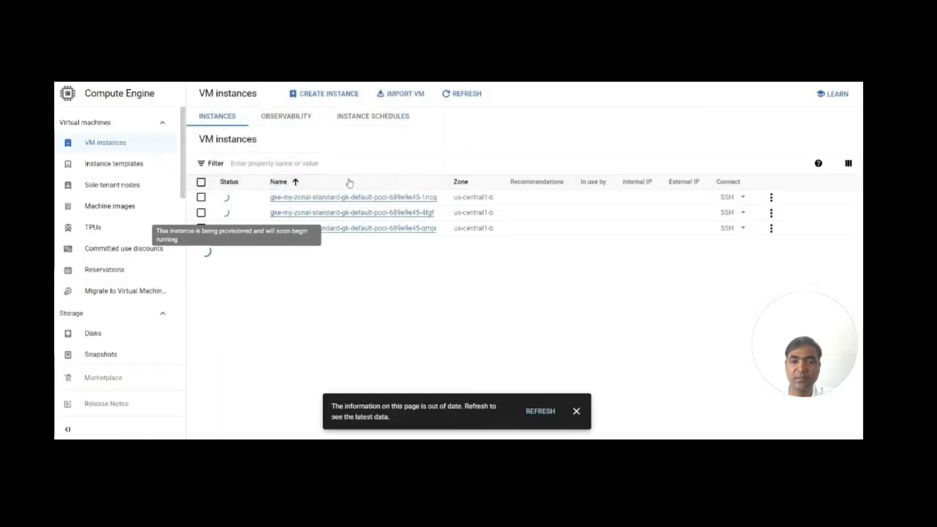
left_click(464, 94)
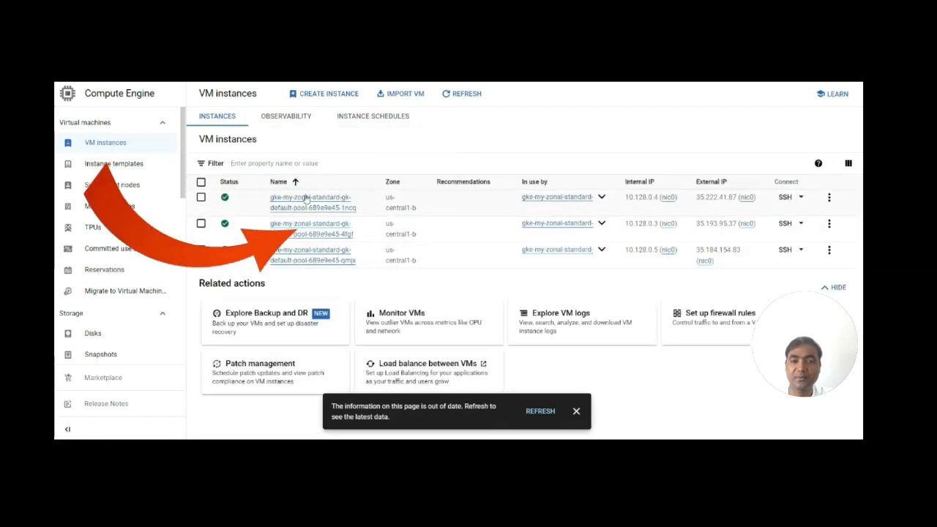
left_click(461, 93)
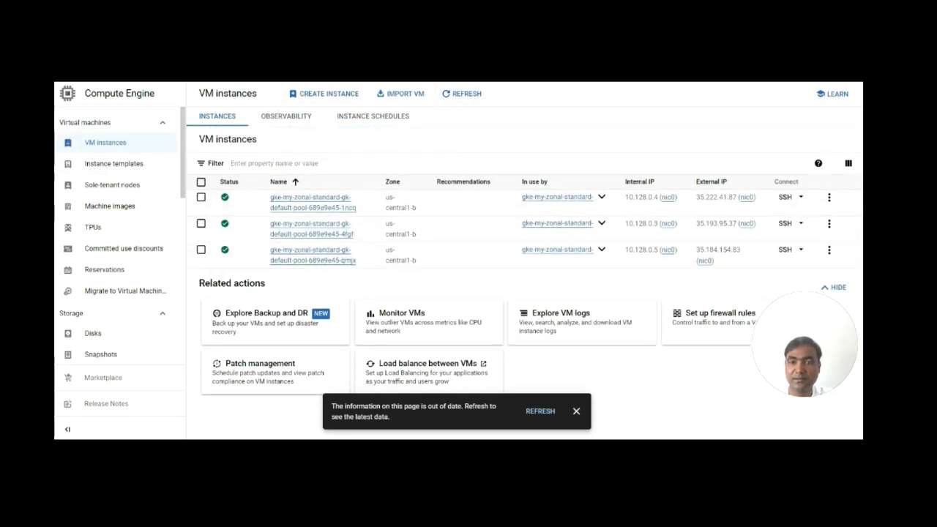
Return to the Kubernetes Engine clusters list and refresh it to check the status of my-zonal-standard-gke-cluster.
left_click(67, 93)
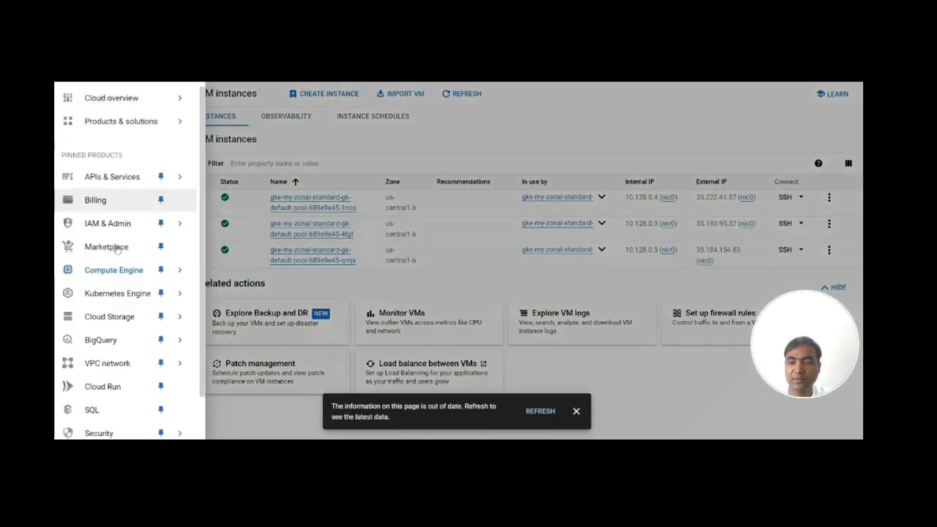
left_click(116, 296)
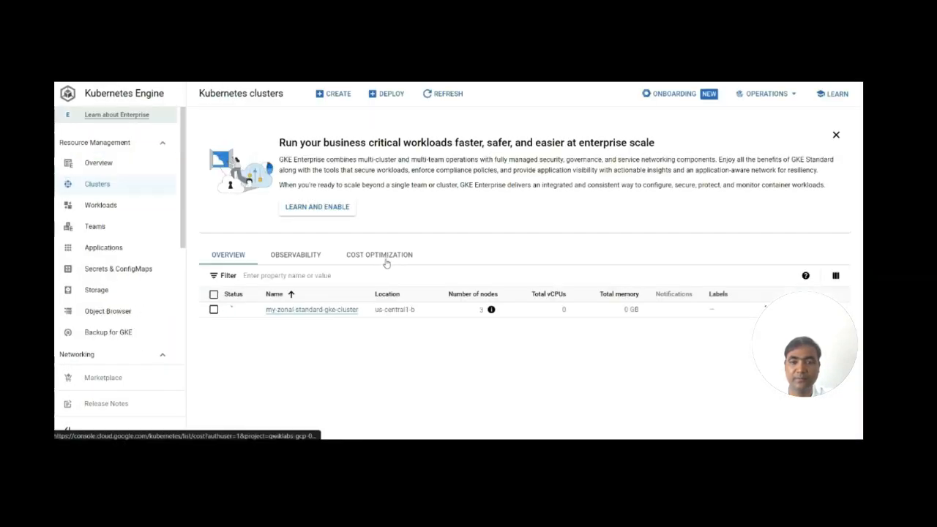
left_click(448, 97)
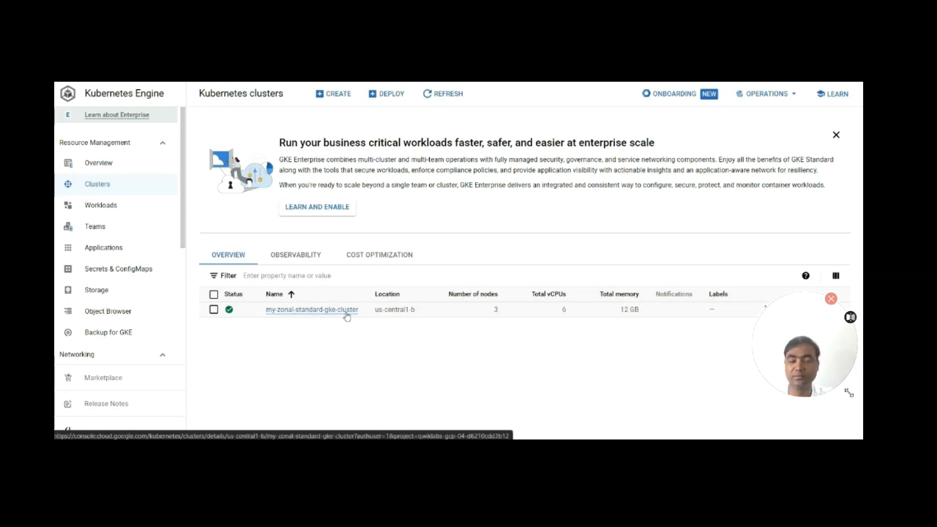
Start creating another Kubernetes cluster.
left_click(333, 98)
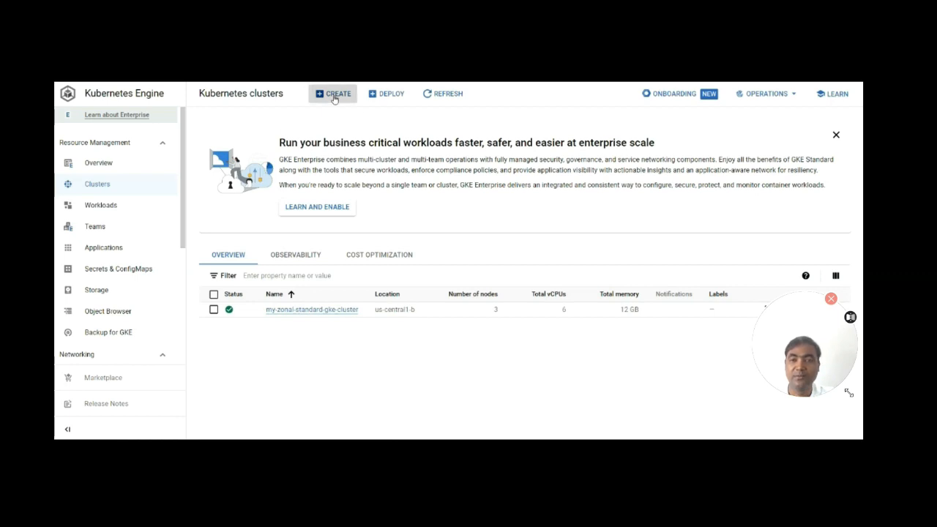